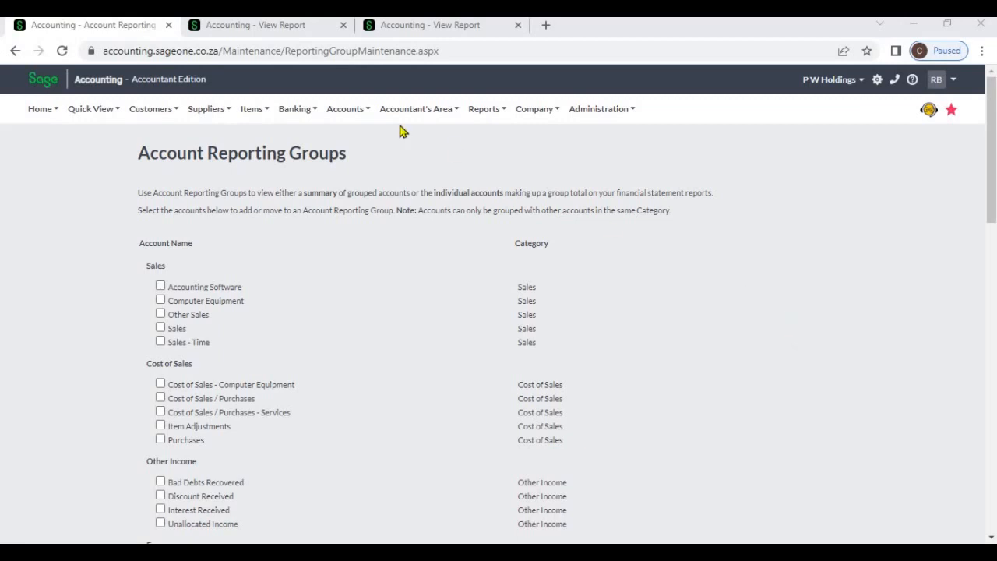
pyautogui.click(343, 114)
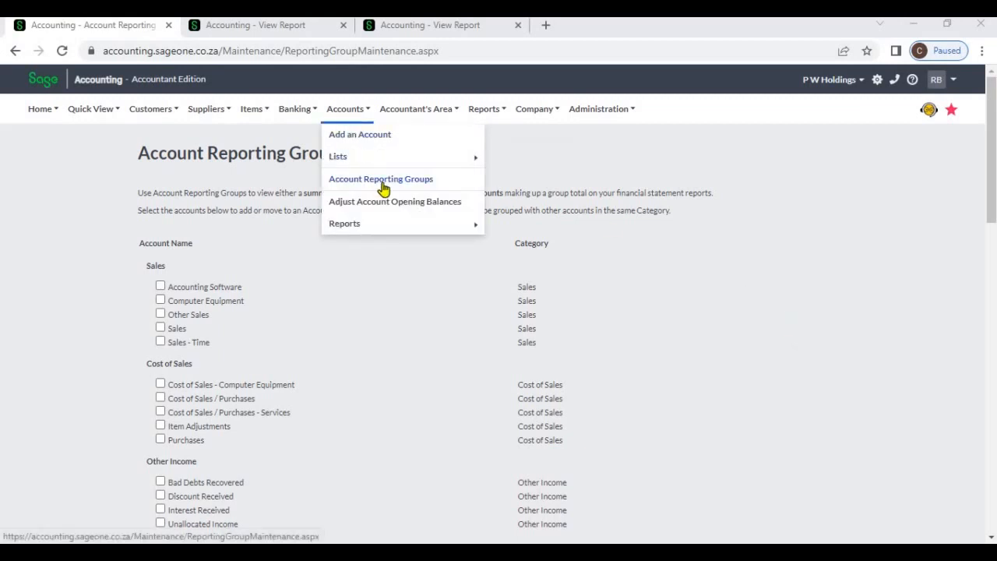
pyautogui.click(555, 178)
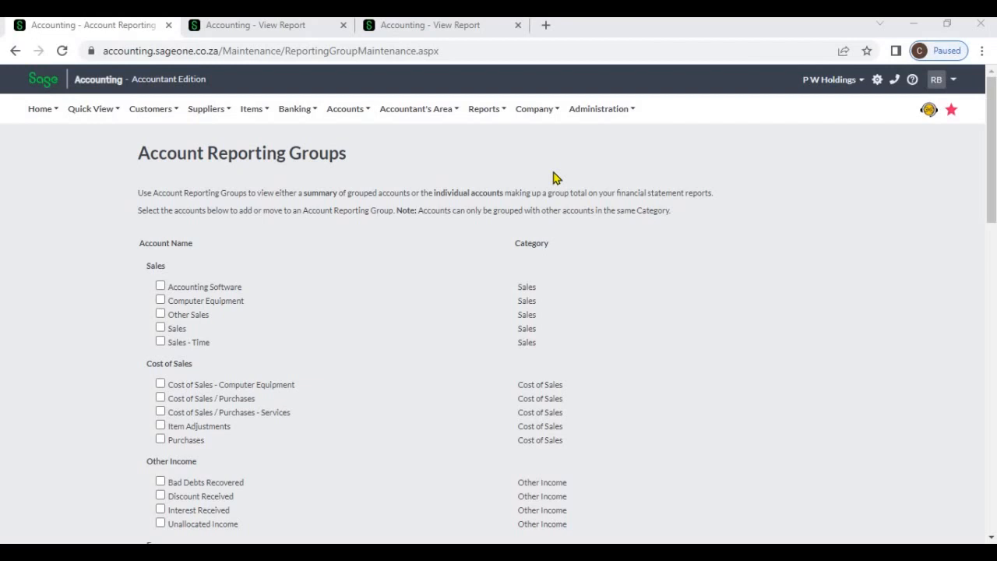
pyautogui.click(358, 113)
# Open the Profit and Loss Report and examine its sales, cost of sales, other income and expense lines.
pyautogui.click(257, 30)
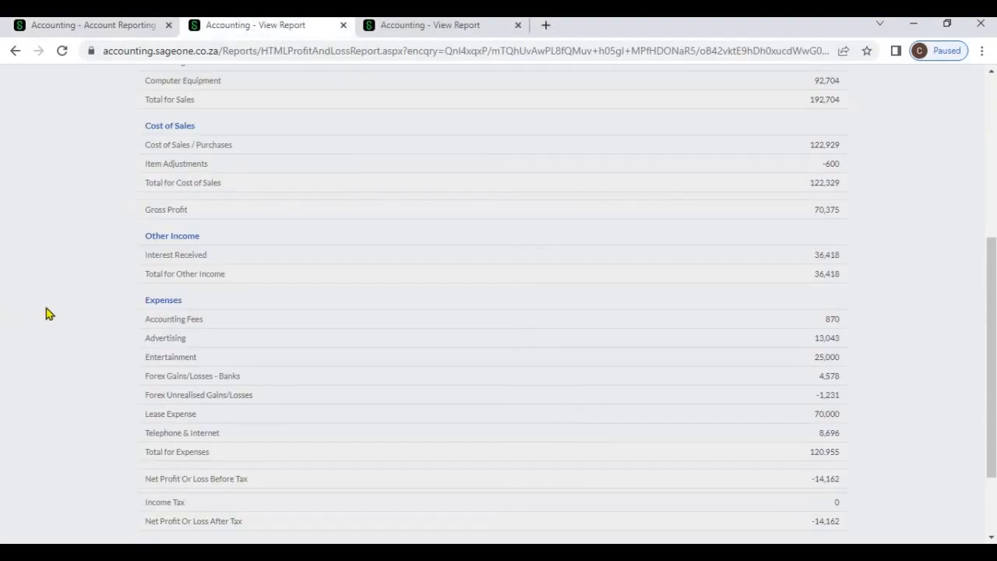
pyautogui.scroll(3, 46, 308)
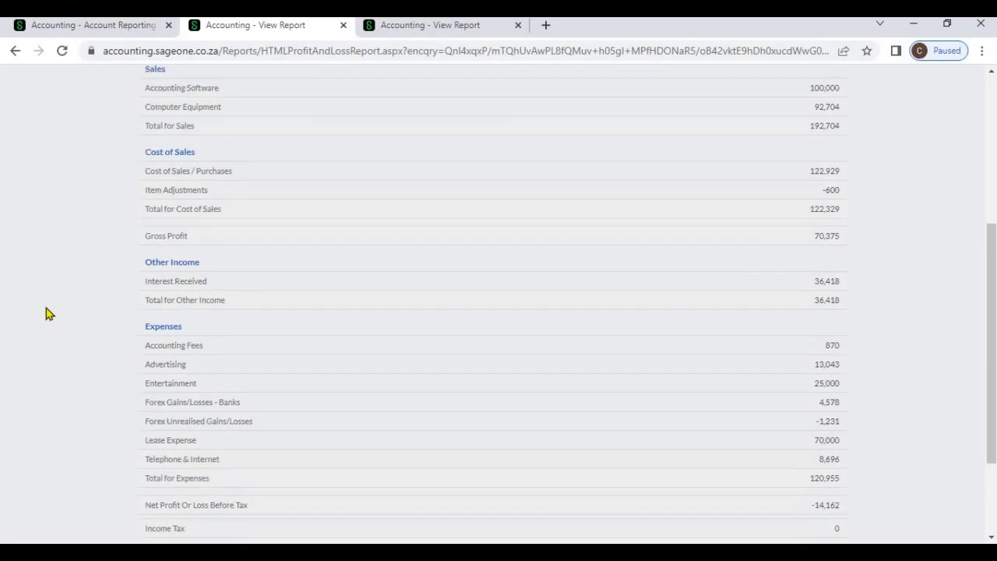
pyautogui.scroll(-5, 46, 317)
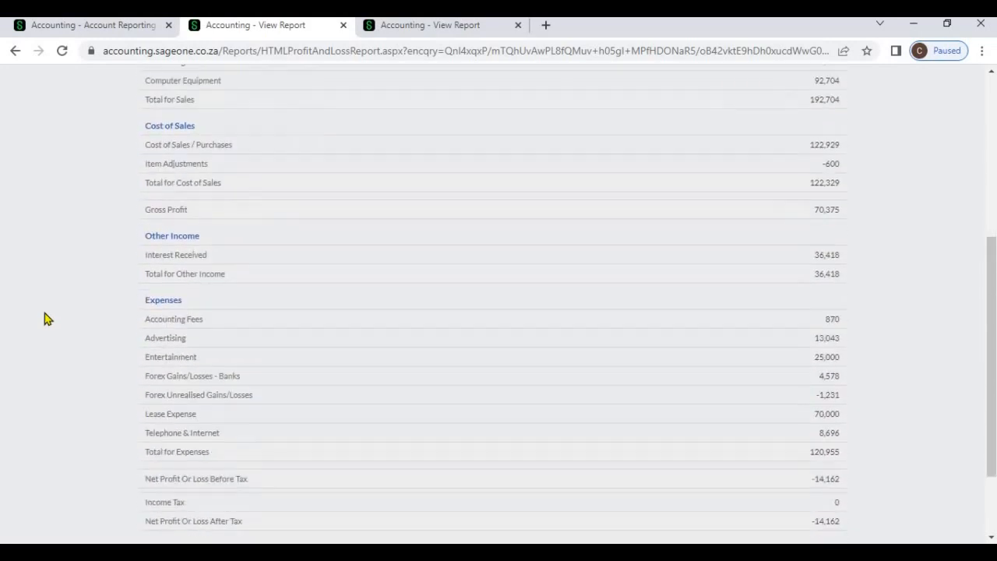
pyautogui.scroll(6, 56, 308)
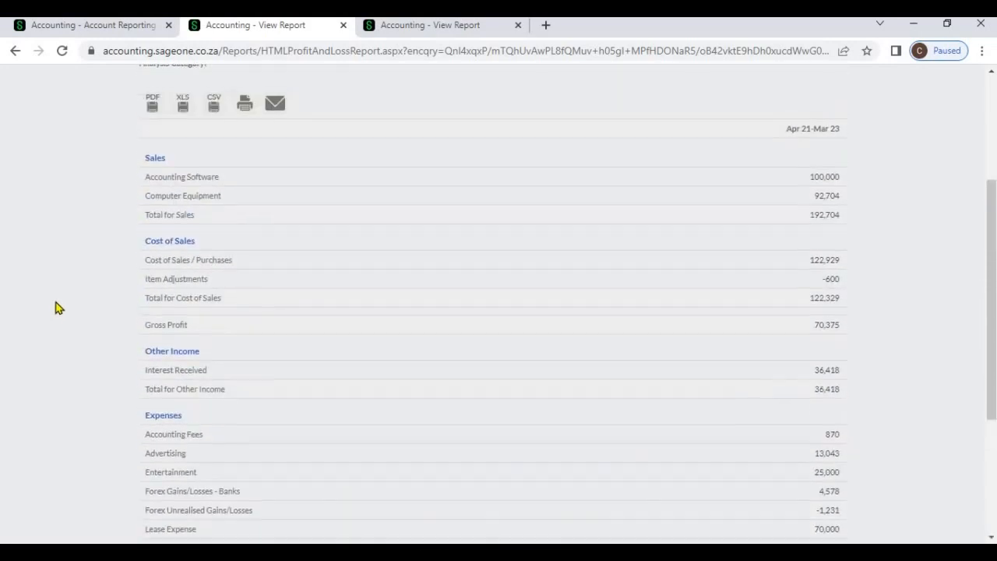
pyautogui.scroll(-6, 272, 195)
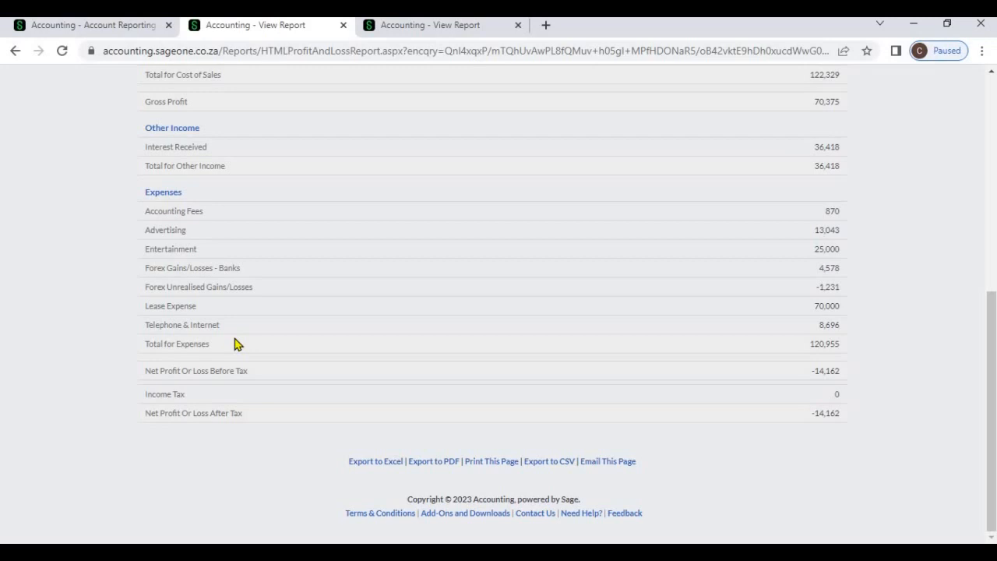
# Group the Accounting Fees and Telephone & Internet accounts in a new account report group named Admin Expenses and save the reporting groups.
pyautogui.click(114, 32)
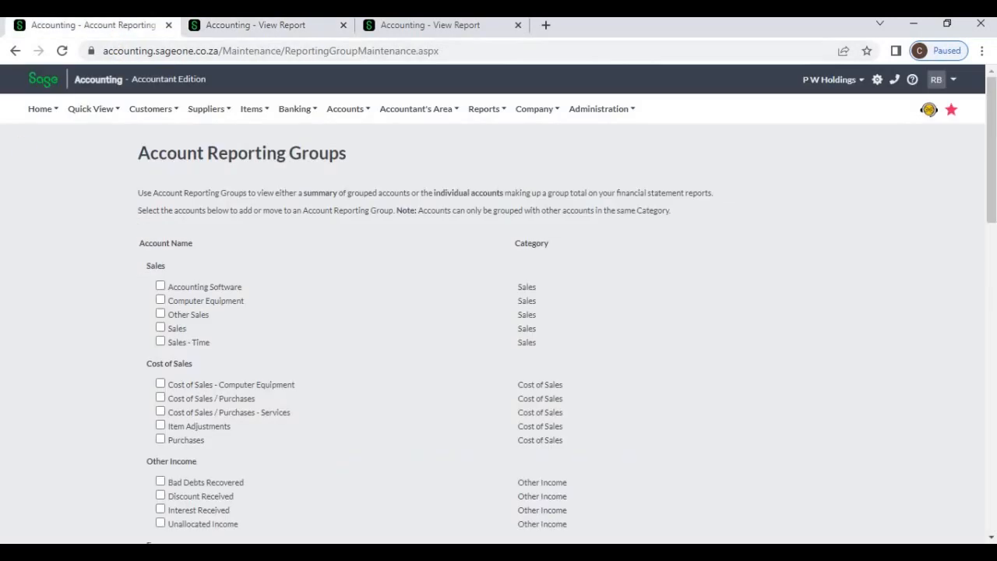
pyautogui.scroll(-5, 23, 290)
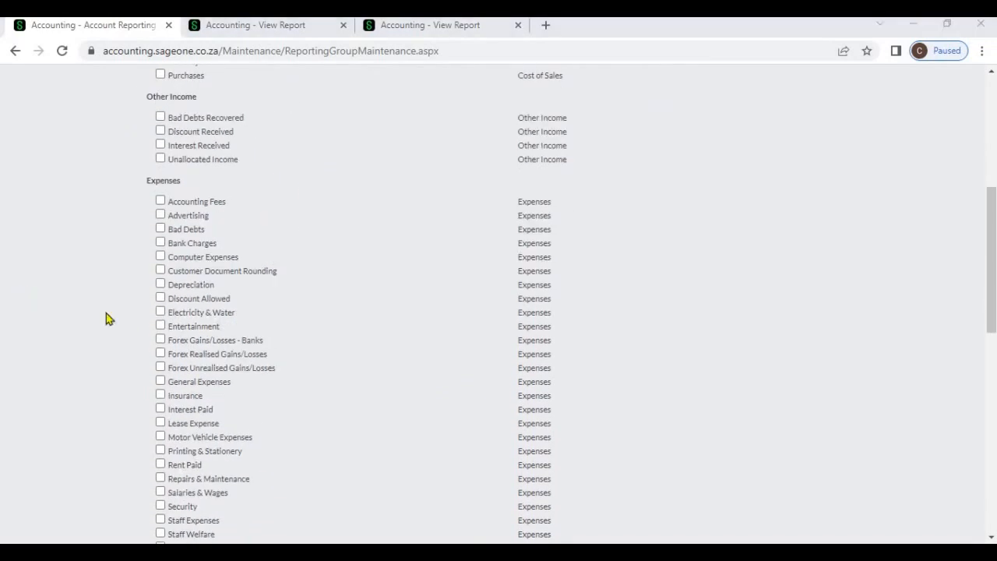
pyautogui.click(160, 202)
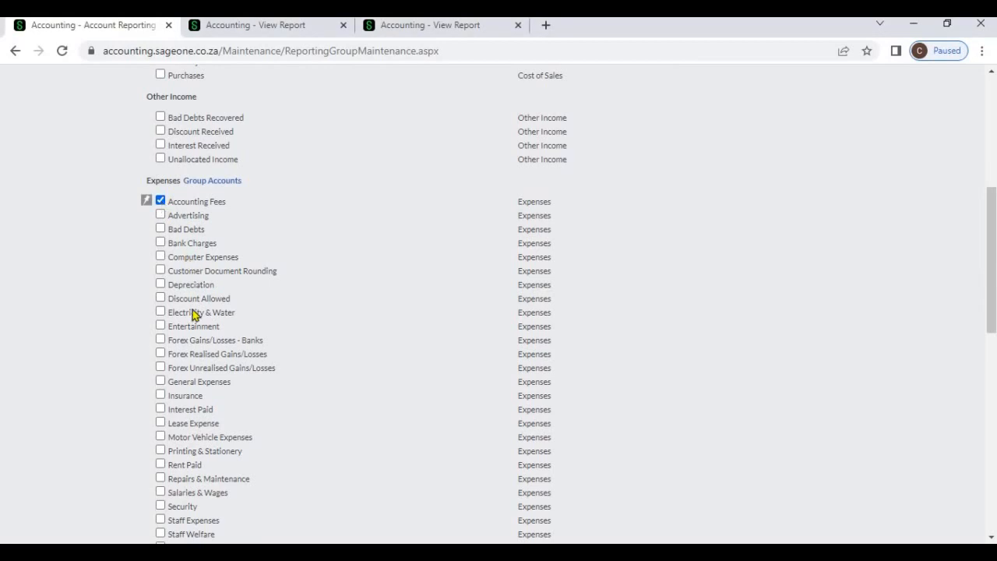
pyautogui.scroll(-1, 197, 345)
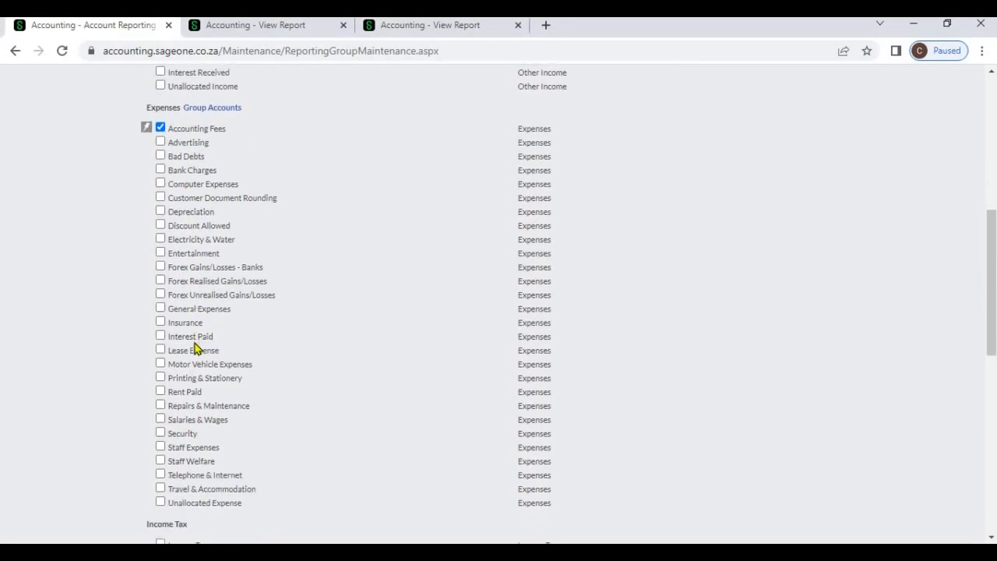
pyautogui.click(161, 475)
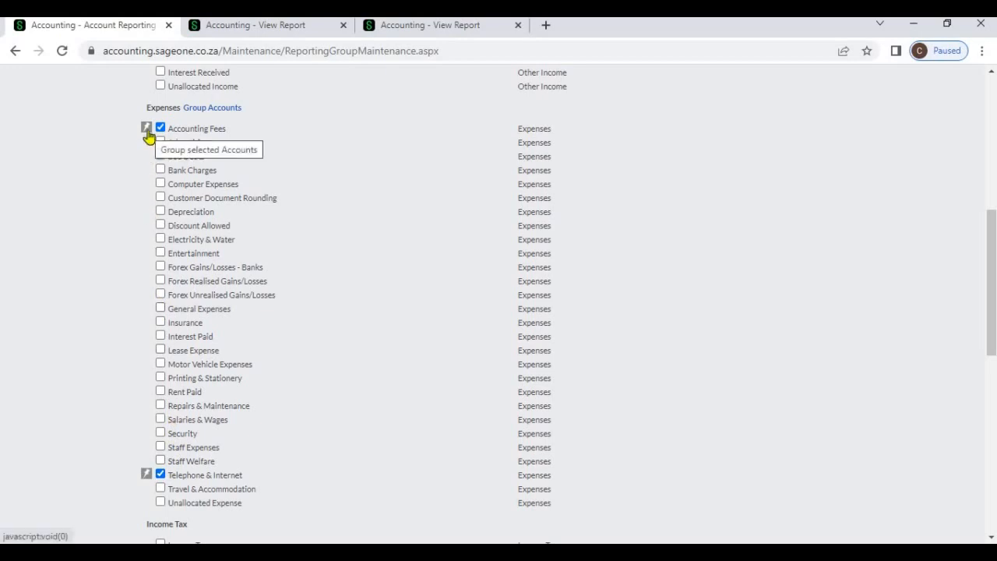
pyautogui.click(147, 133)
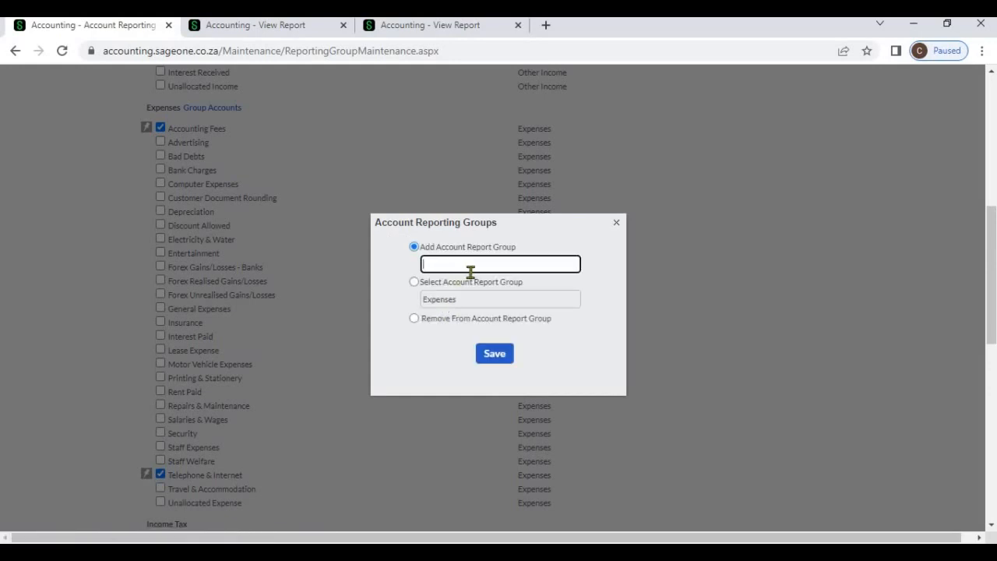
pyautogui.write('Adm')
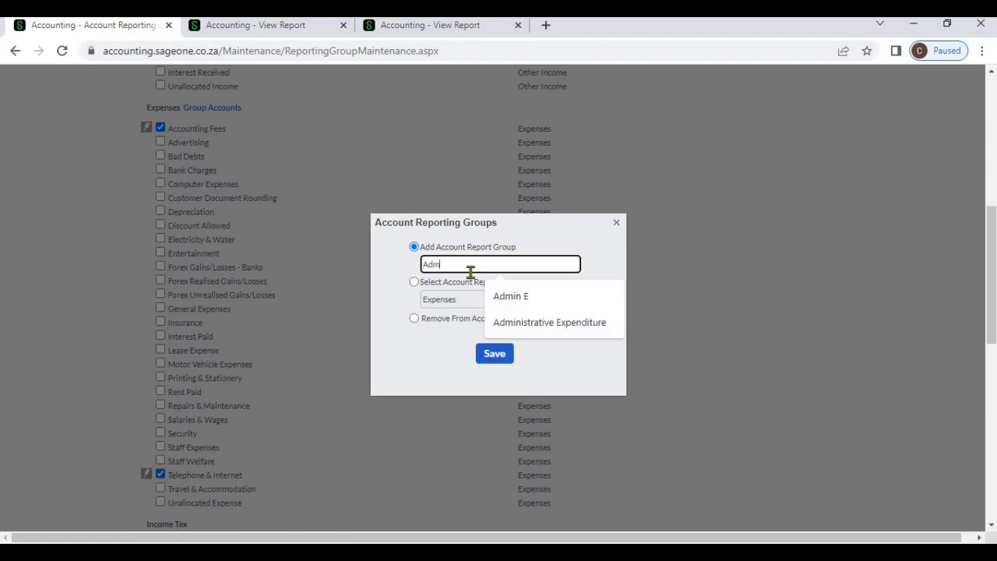
pyautogui.write('in Exp')
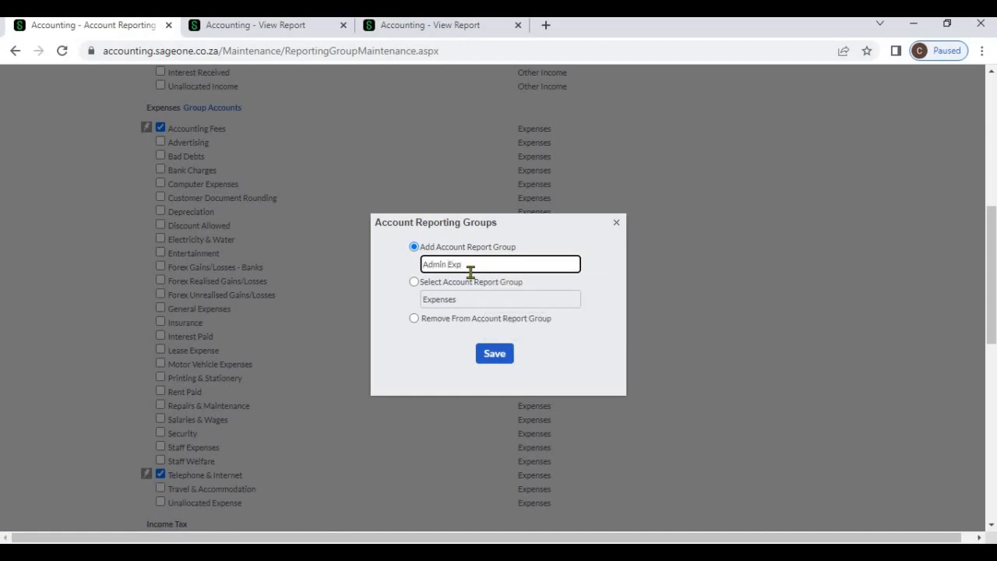
pyautogui.write('enses')
pyautogui.click(496, 352)
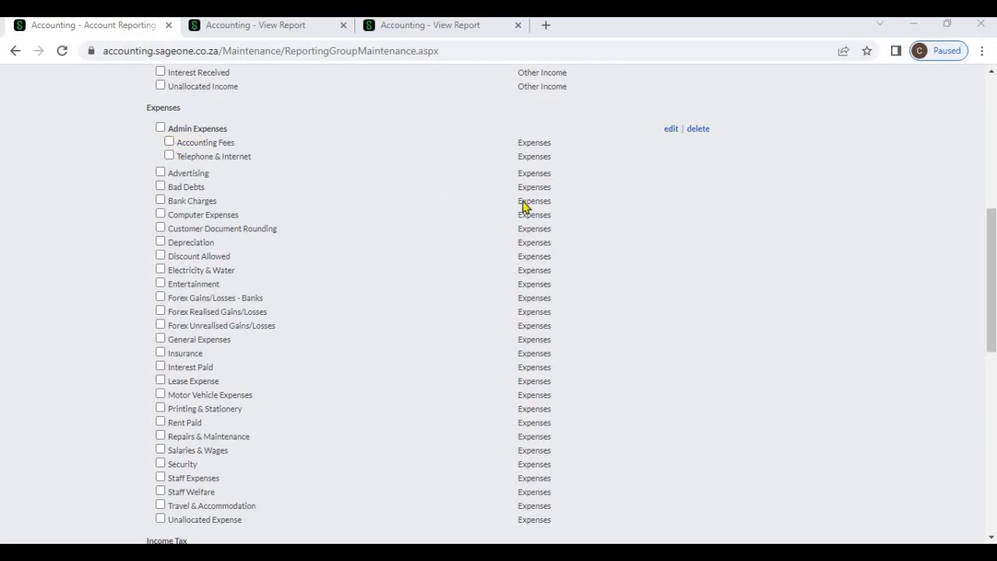
pyautogui.scroll(-8, 602, 211)
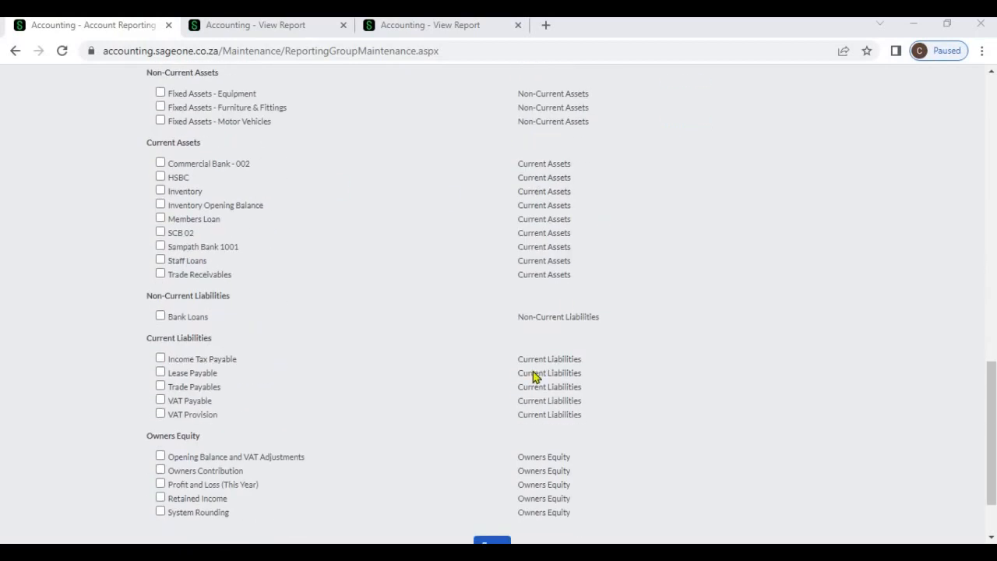
pyautogui.click(484, 463)
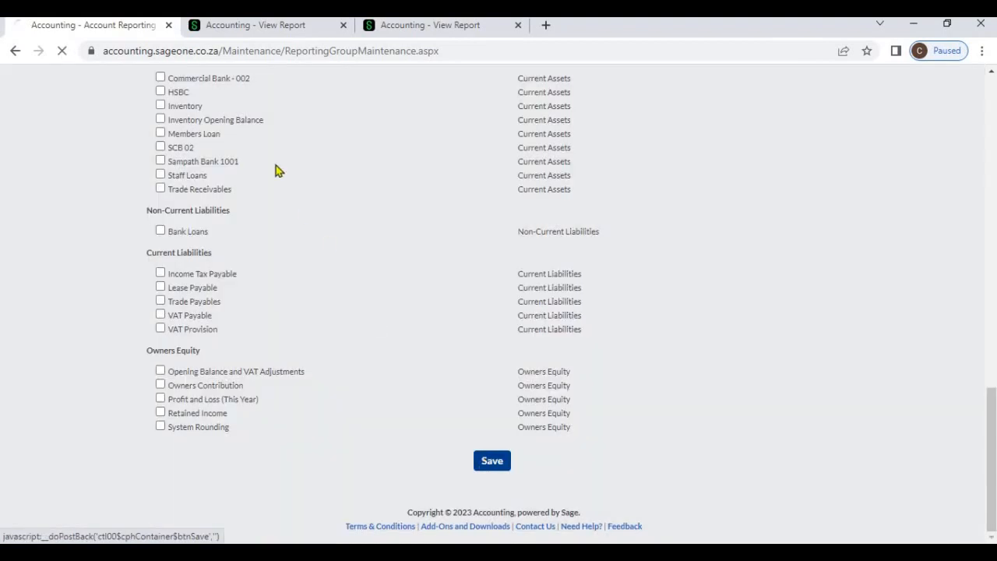
# Reload the Profit and Loss Report and examine how the grouped accounts are listed in its Expenses section.
pyautogui.click(224, 27)
pyautogui.scroll(5, 52, 248)
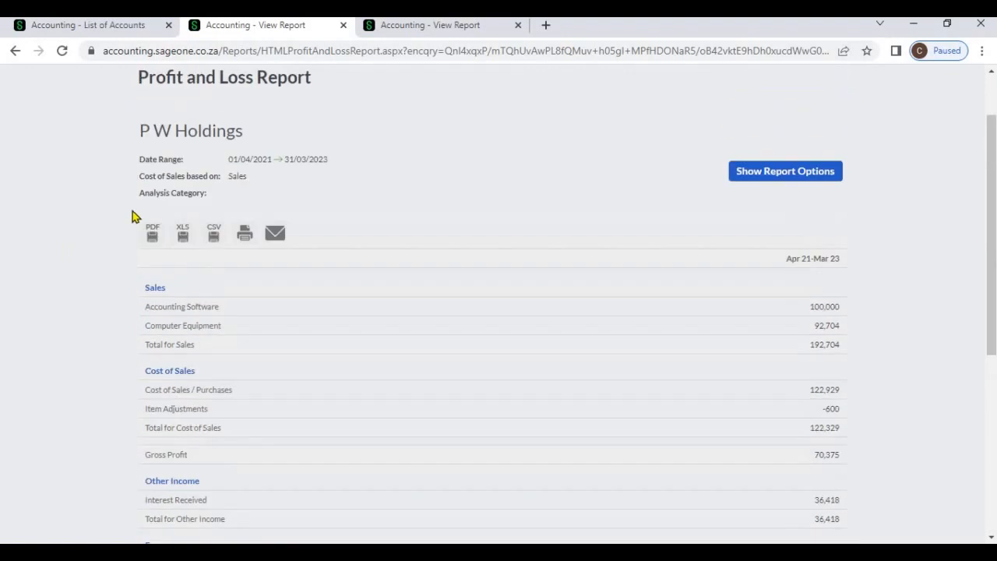
pyautogui.scroll(-6, 289, 197)
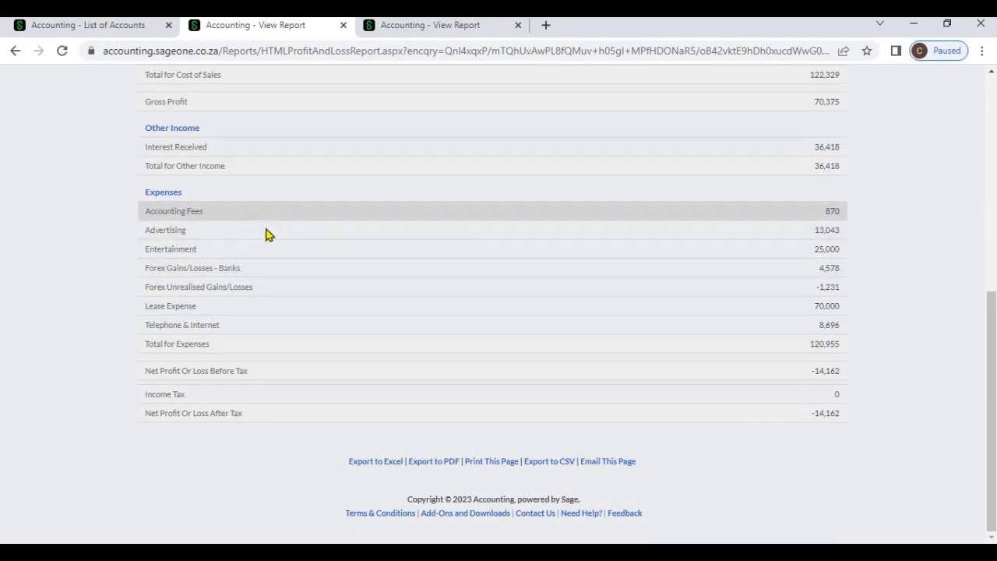
pyautogui.click(61, 53)
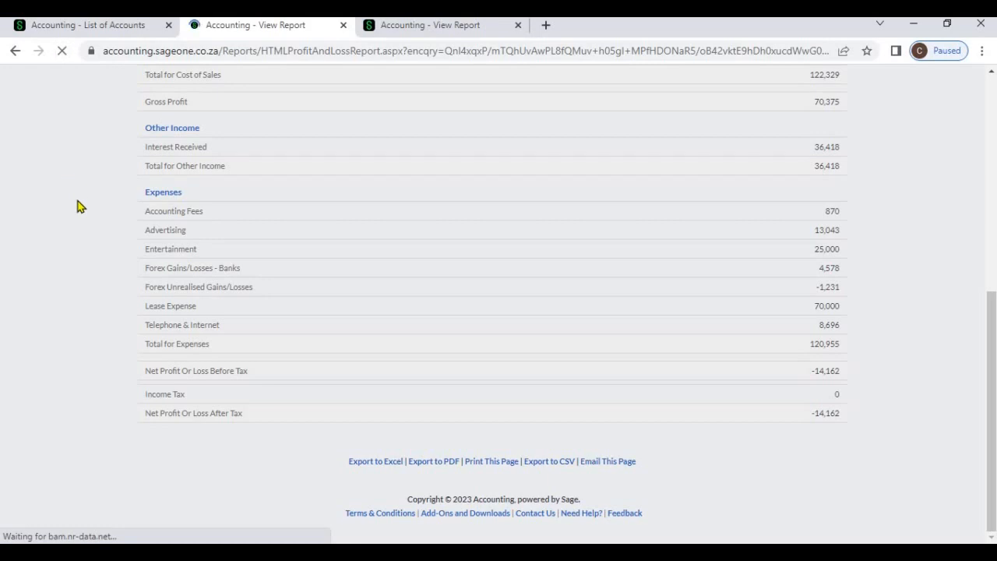
pyautogui.scroll(-4, 83, 224)
pyautogui.scroll(-2, 141, 282)
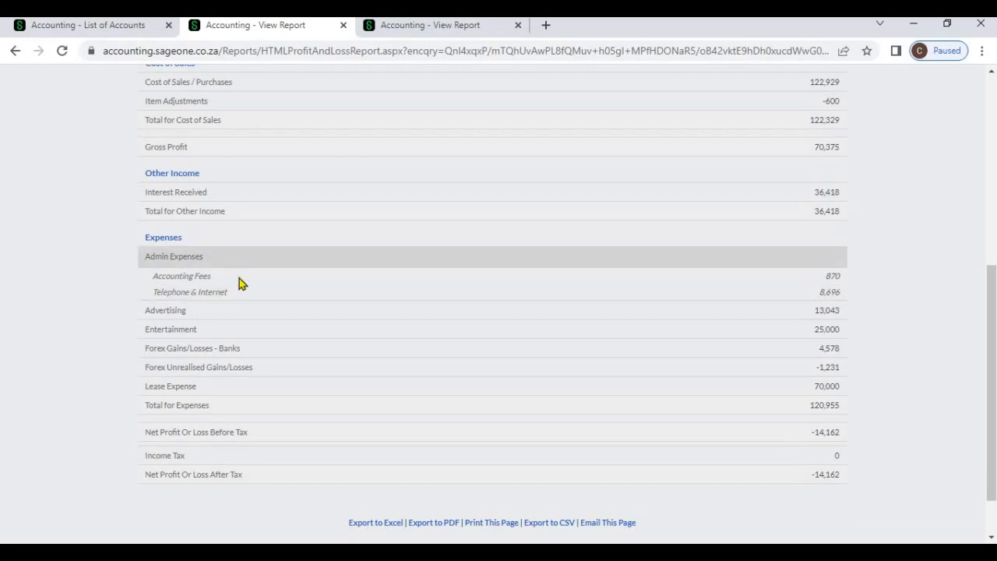
# Turn off Reporting Group Detail in the report options, refresh the Profit and Loss Report and check the Expenses section.
pyautogui.scroll(5, 250, 287)
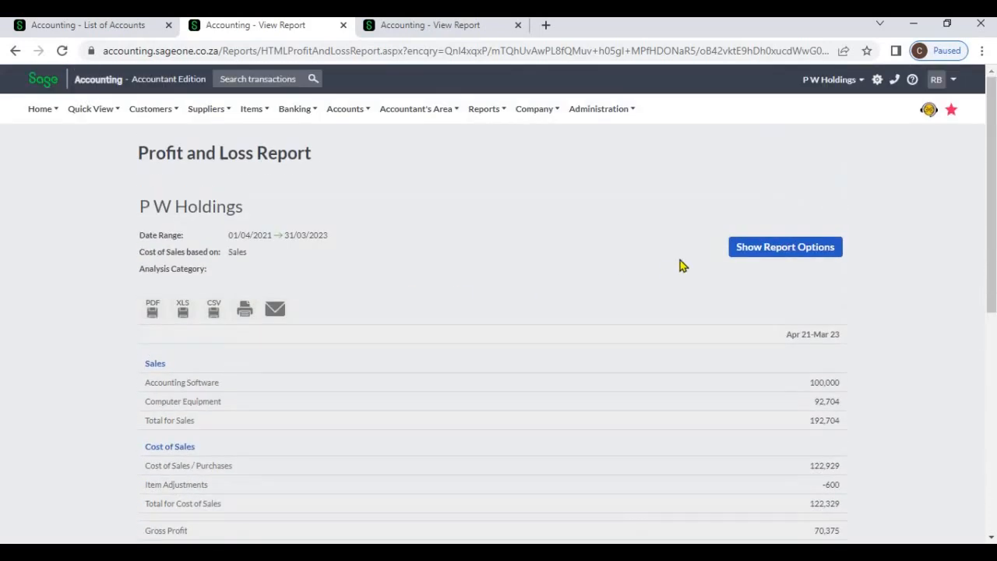
pyautogui.click(742, 260)
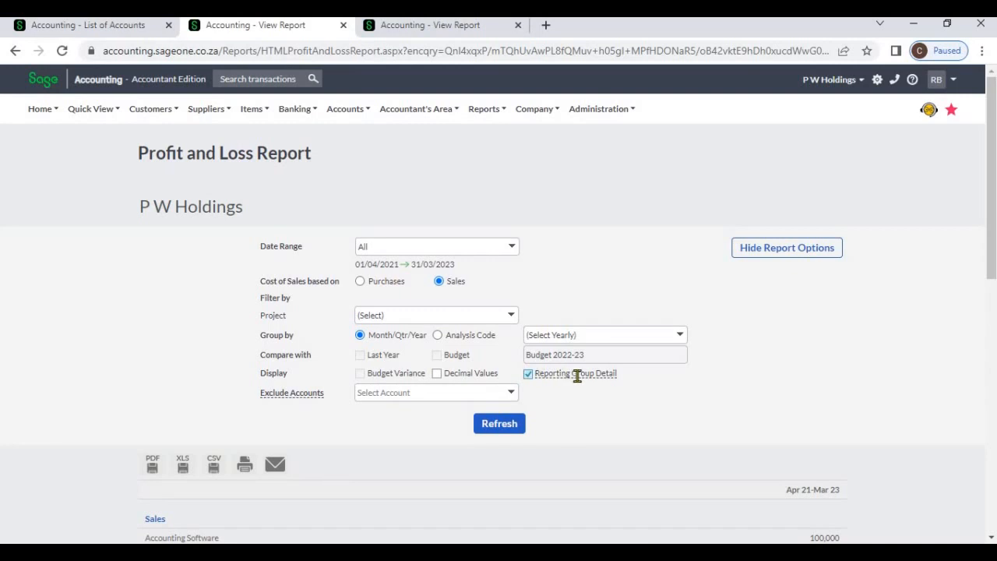
pyautogui.moveTo(582, 375)
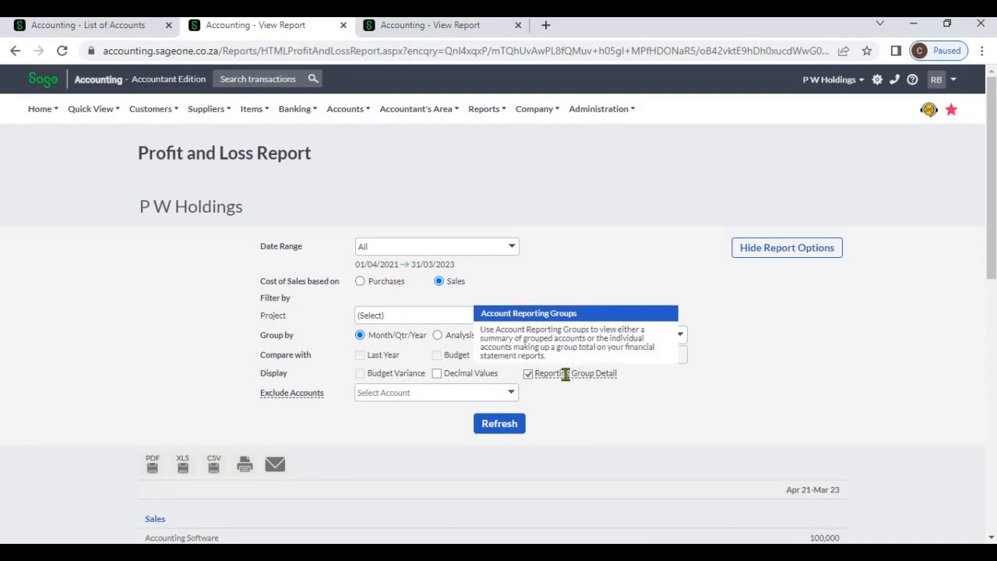
pyautogui.click(528, 375)
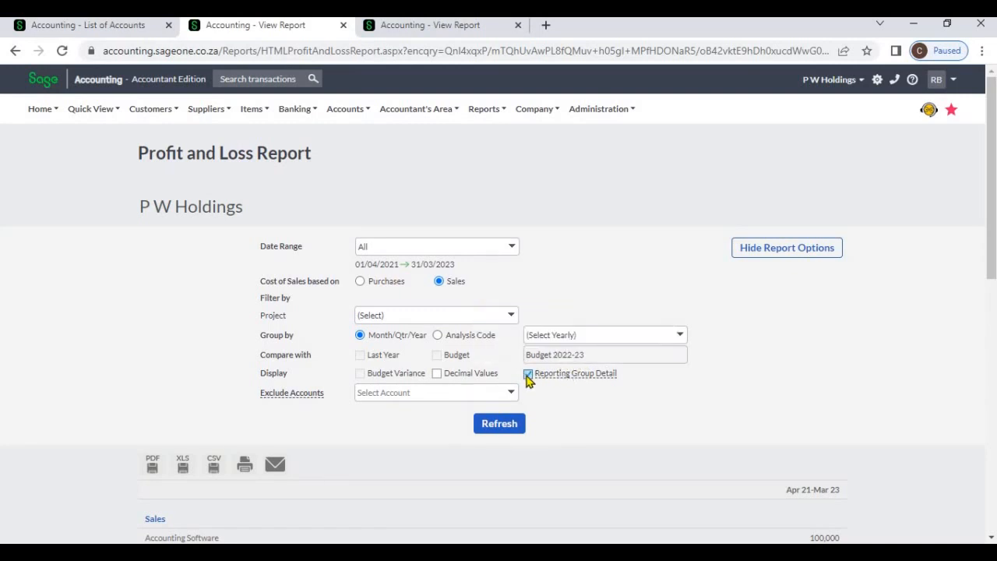
pyautogui.click(516, 429)
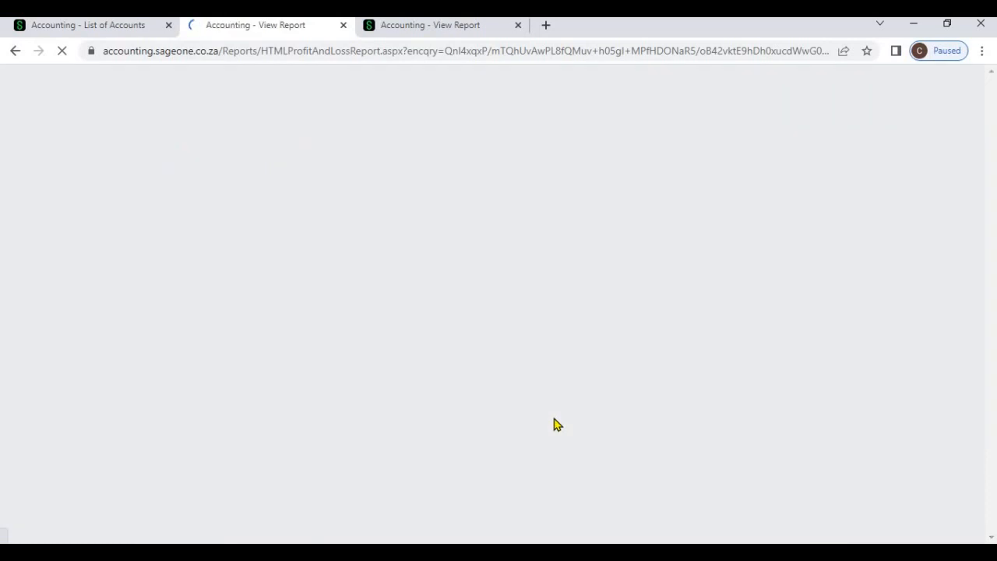
pyautogui.scroll(-3, 545, 421)
pyautogui.scroll(-2, 536, 417)
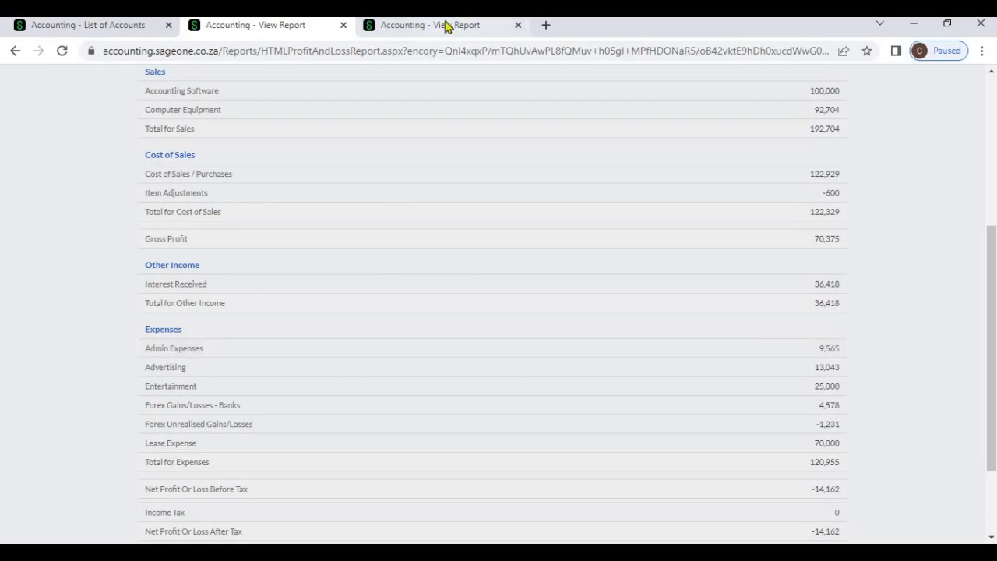
# Turn Reporting Group Detail back on in the report options and refresh the Profit and Loss Report.
pyautogui.scroll(5, 719, 213)
pyautogui.click(761, 251)
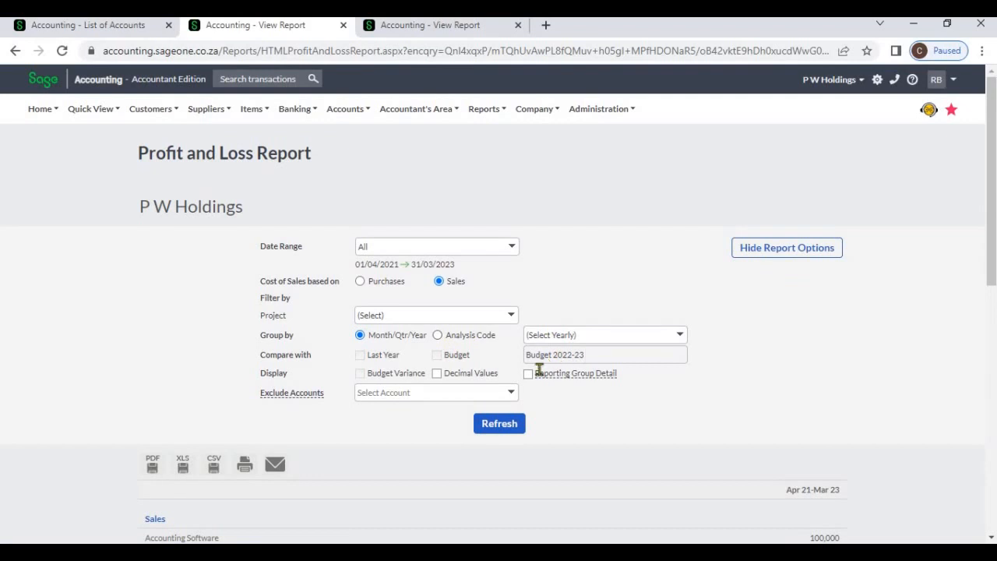
pyautogui.click(529, 374)
pyautogui.click(508, 422)
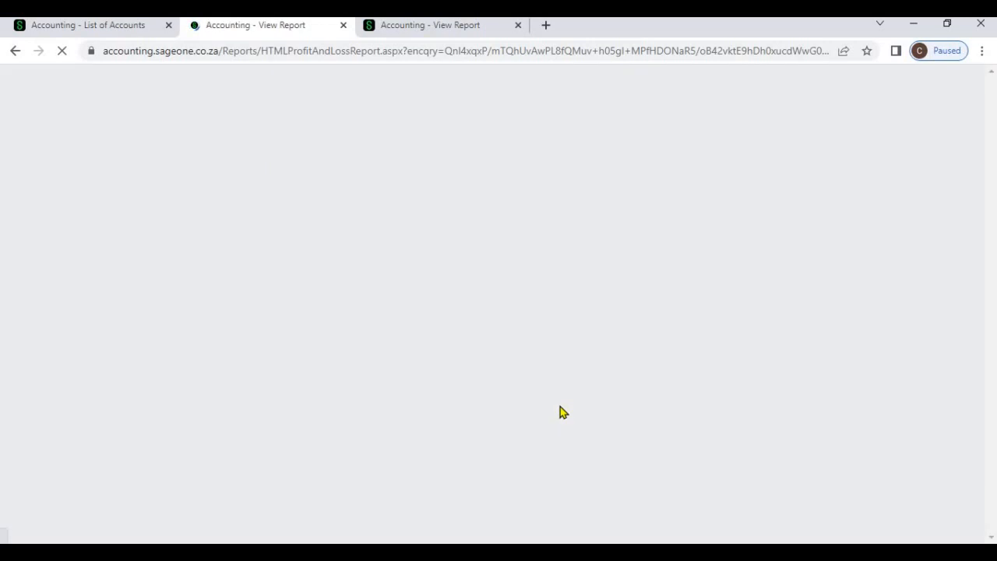
pyautogui.scroll(-1, 560, 407)
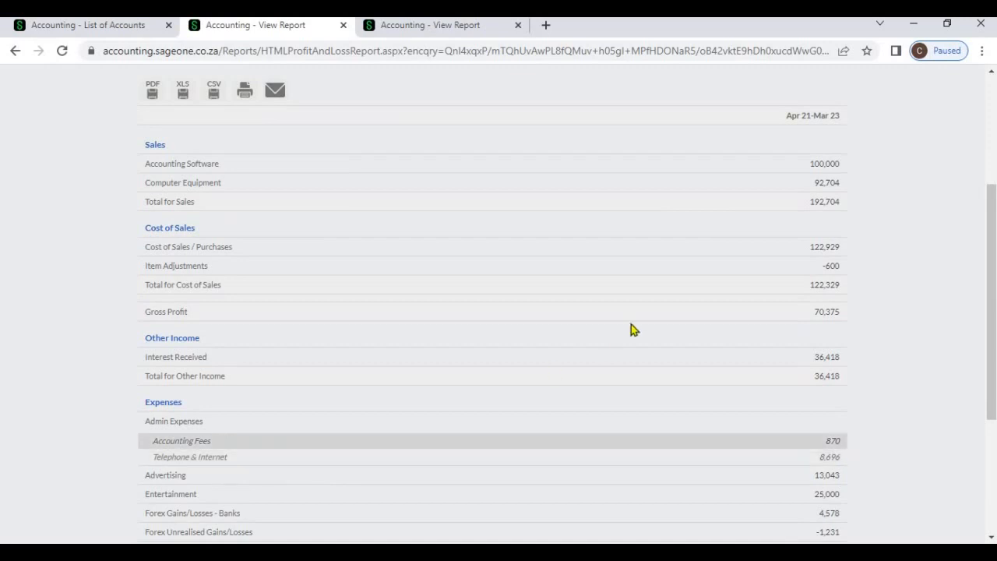
# Disable Reporting Group Detail again and refresh the Profit and Loss Report to show Admin Expenses as a summary line.
pyautogui.scroll(2, 768, 201)
pyautogui.click(768, 179)
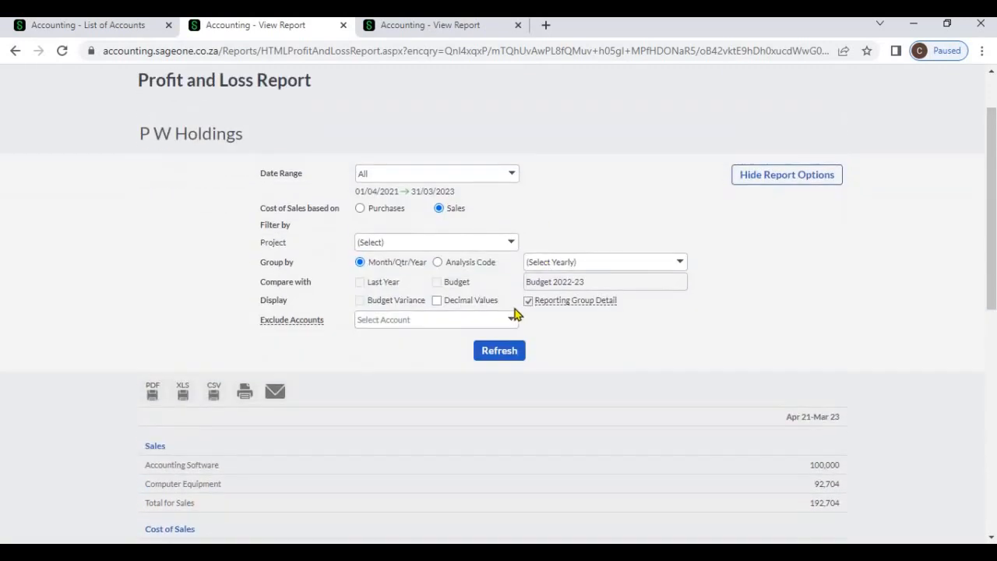
pyautogui.click(507, 351)
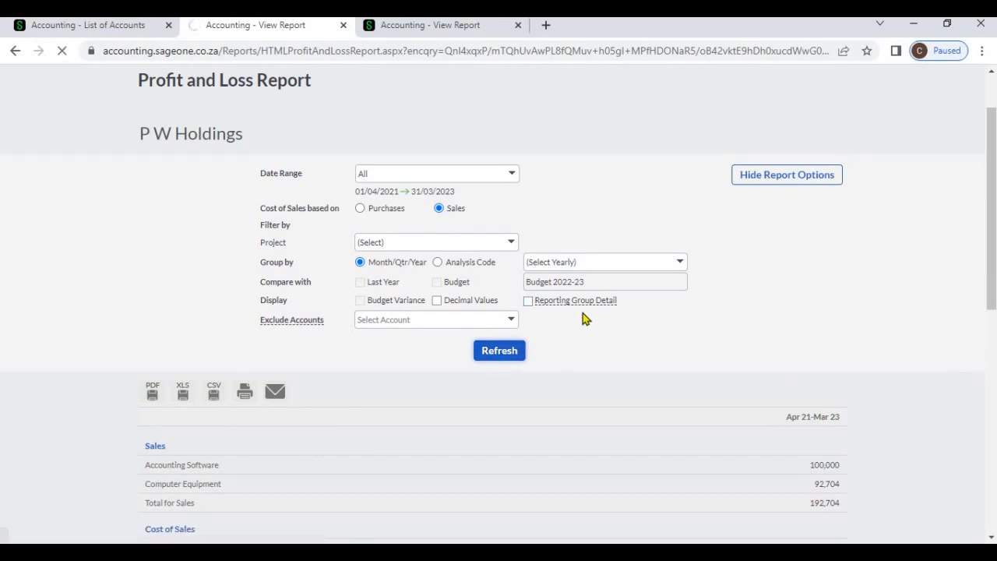
pyautogui.scroll(-4, 297, 364)
pyautogui.scroll(-1, 296, 364)
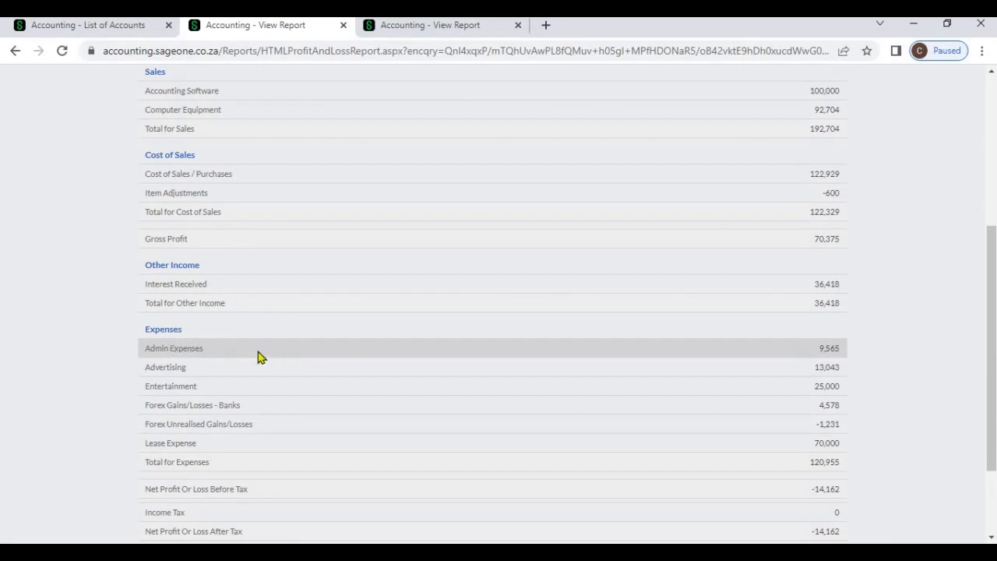
pyautogui.scroll(2, 259, 357)
pyautogui.scroll(-2, 260, 356)
# Open the Account Reporting Groups page and locate the Admin Expenses group under the Expenses category.
pyautogui.click(86, 28)
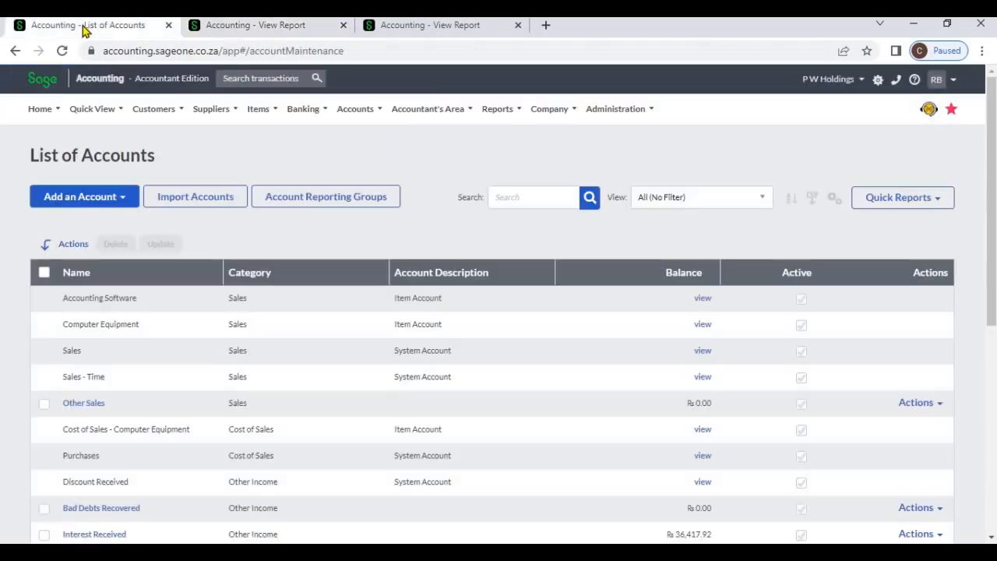
pyautogui.click(357, 113)
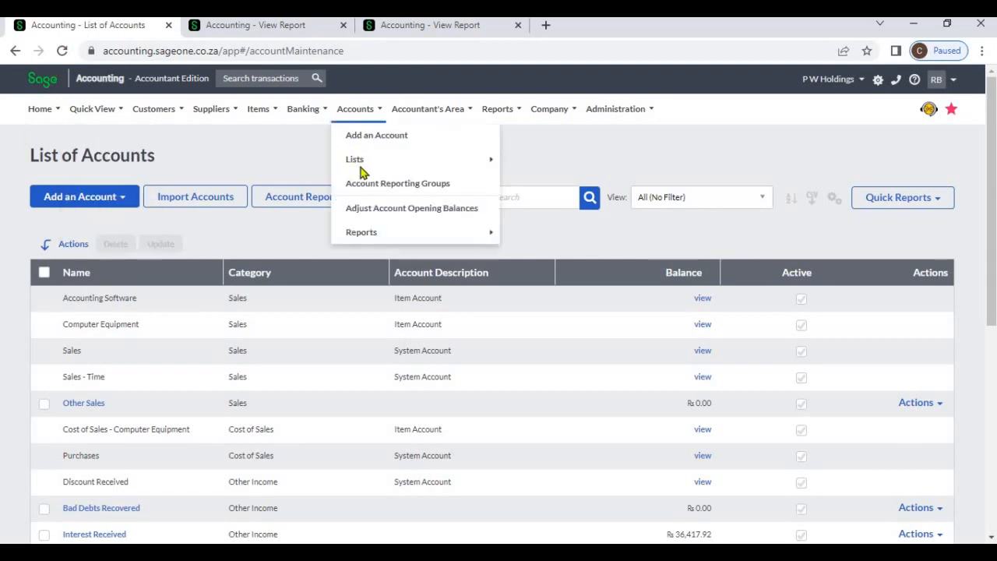
pyautogui.click(363, 186)
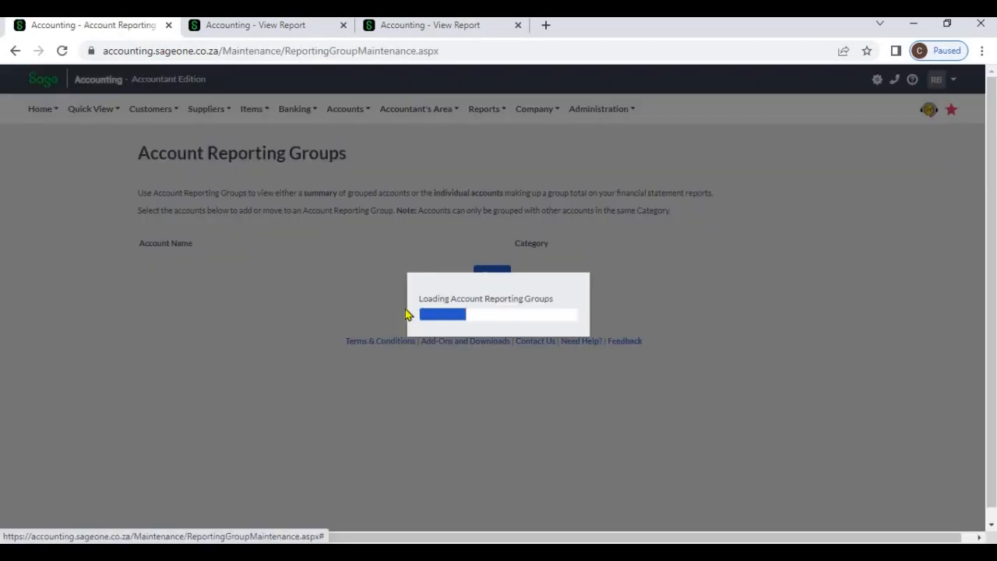
pyautogui.scroll(-3, 405, 308)
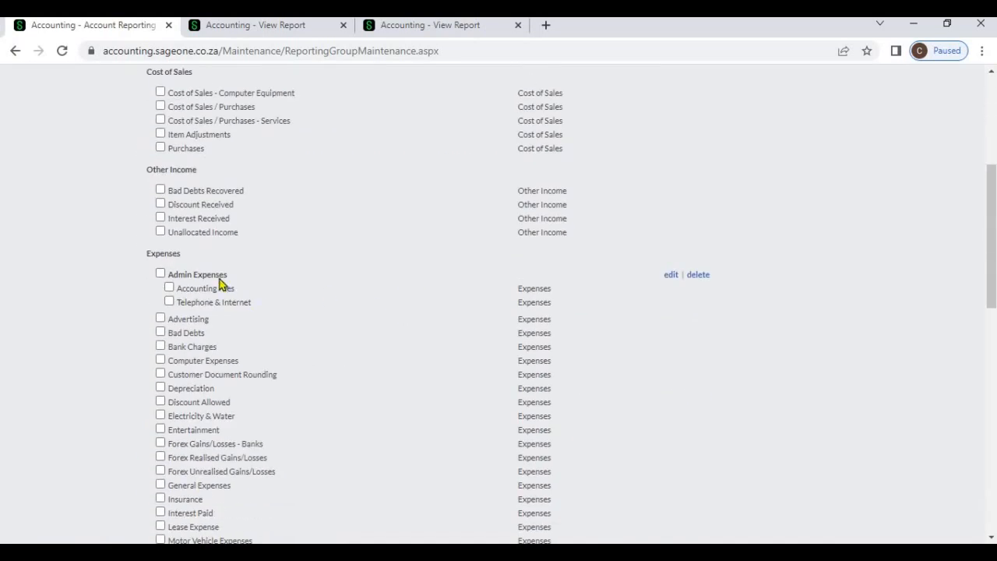
pyautogui.scroll(-2, 221, 287)
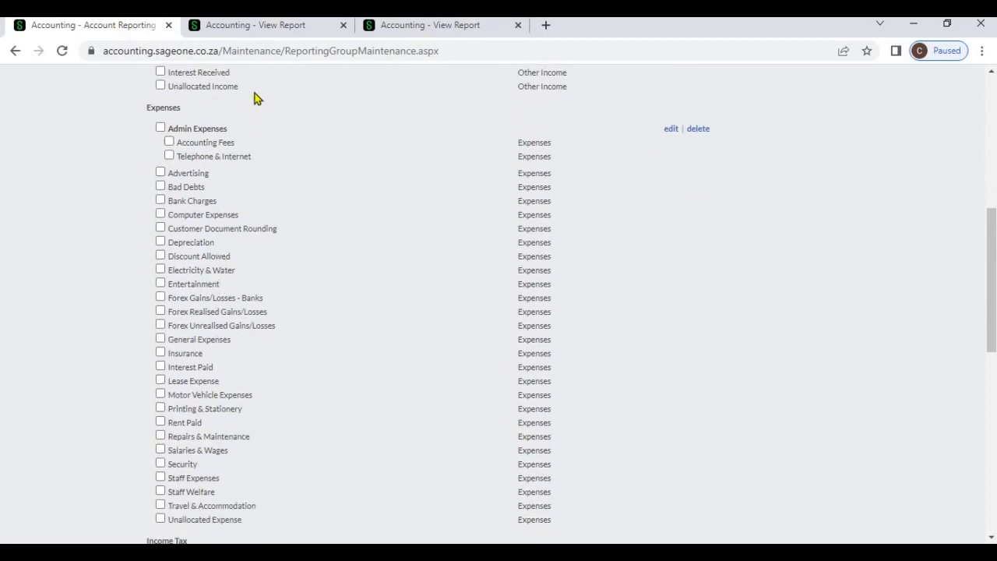
# Compare the Expenses sections of the two open Profit and Loss Reports and return to the account reporting groups.
pyautogui.click(285, 31)
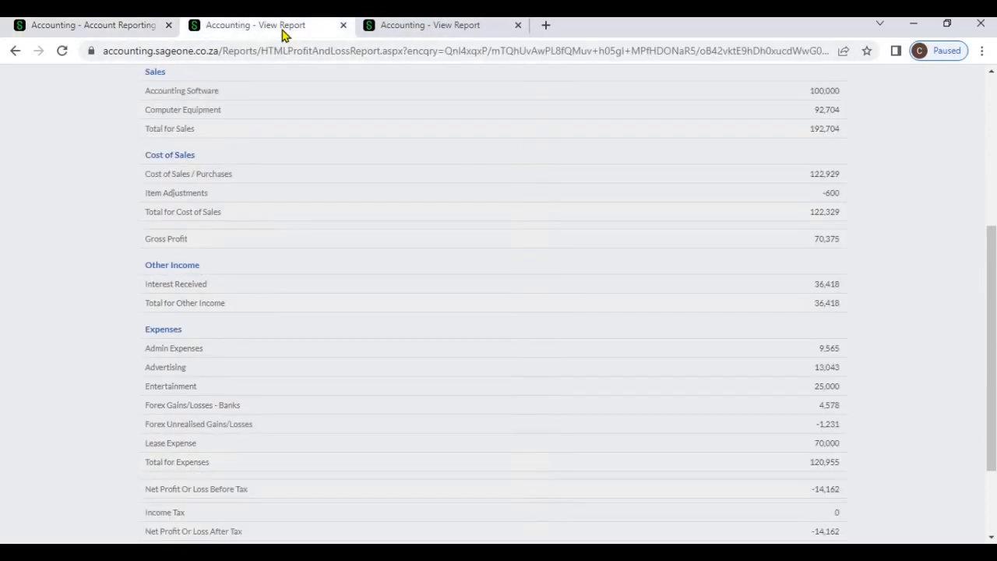
pyautogui.click(381, 28)
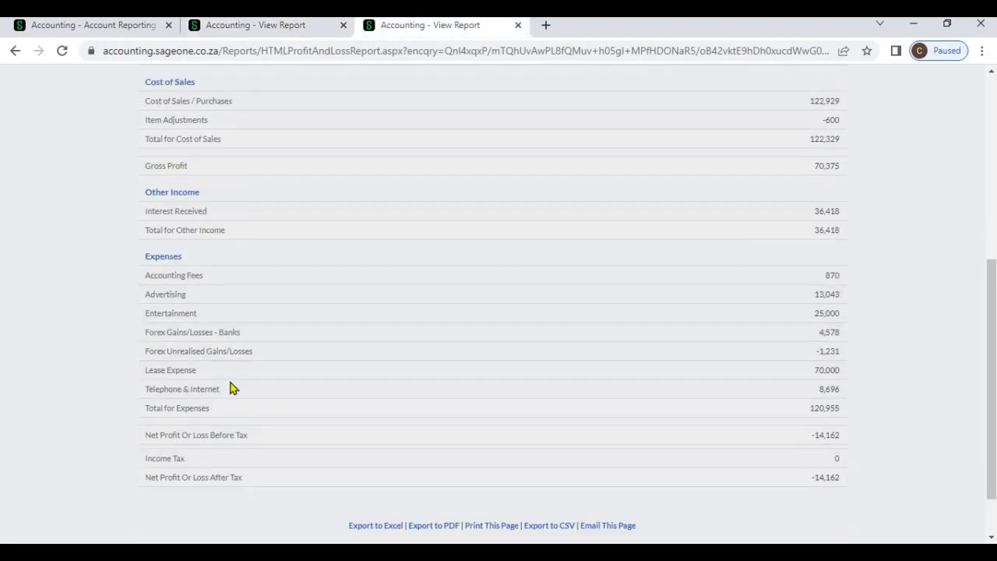
pyautogui.click(133, 29)
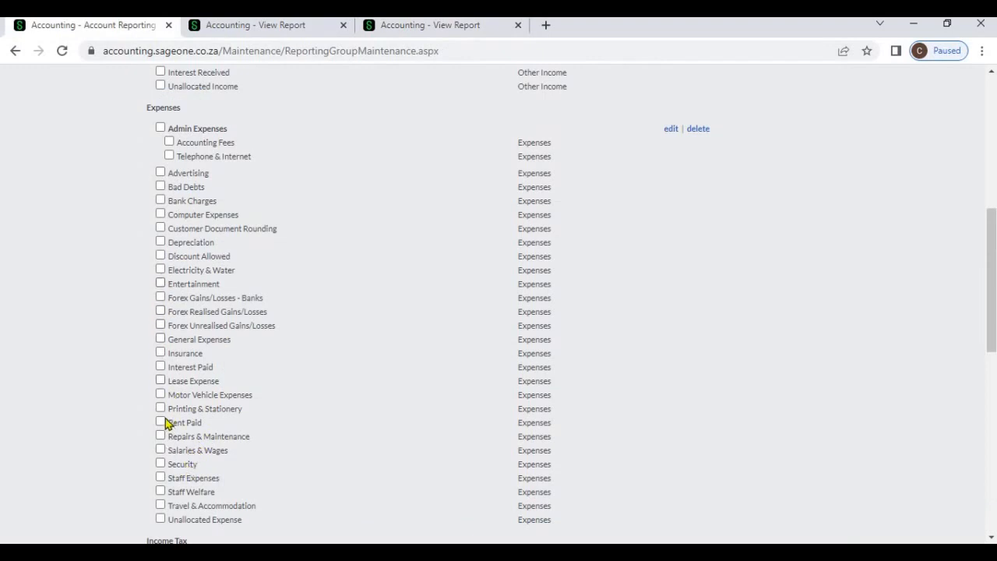
# Add the Lease Expense account to the existing Admin Expenses account report group.
pyautogui.click(160, 381)
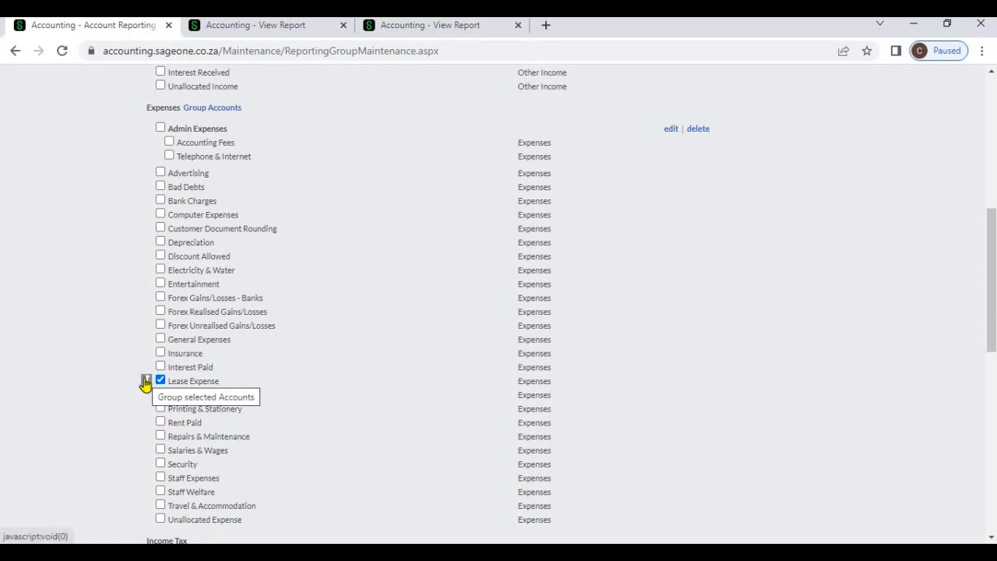
pyautogui.click(146, 381)
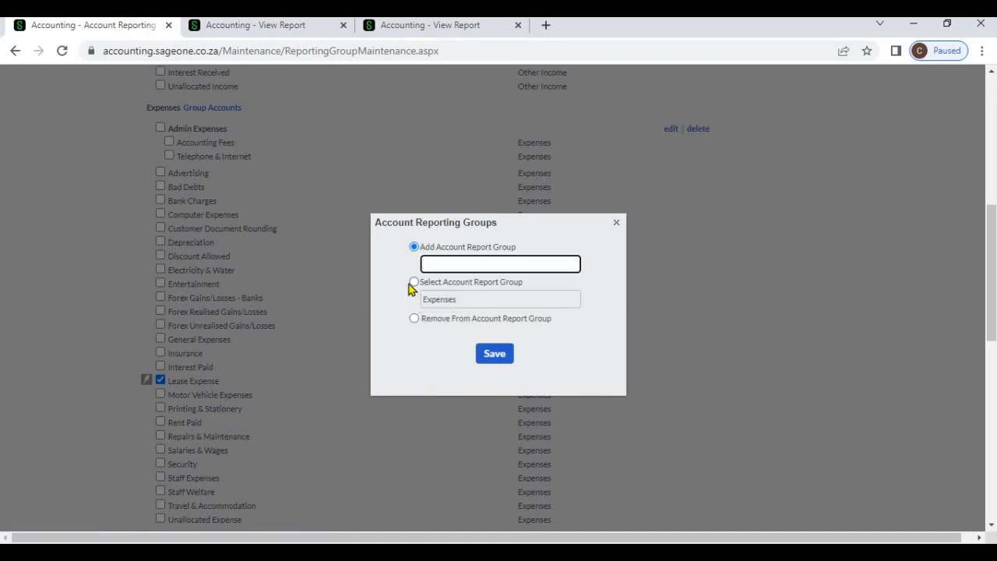
pyautogui.click(412, 283)
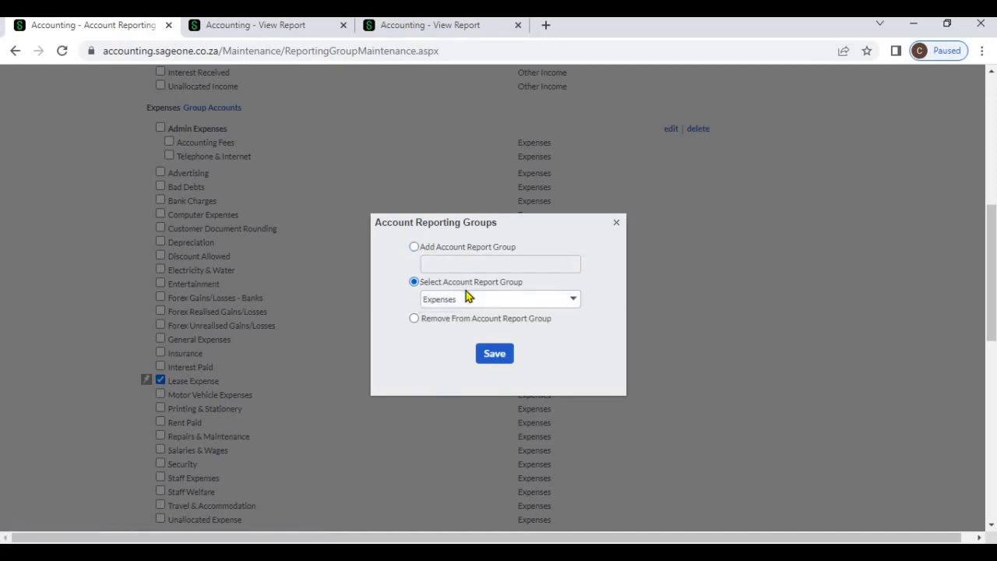
pyautogui.click(575, 301)
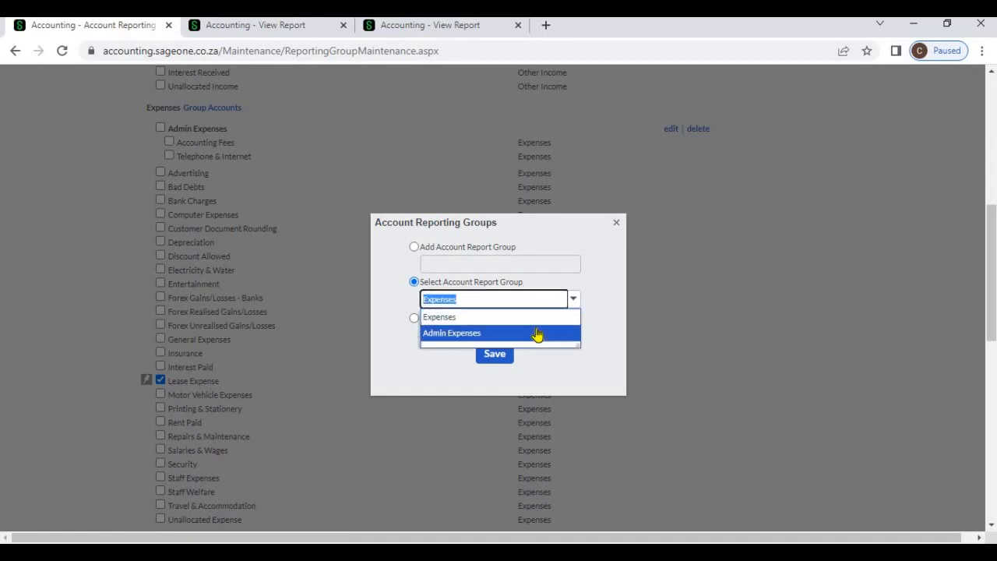
pyautogui.click(537, 333)
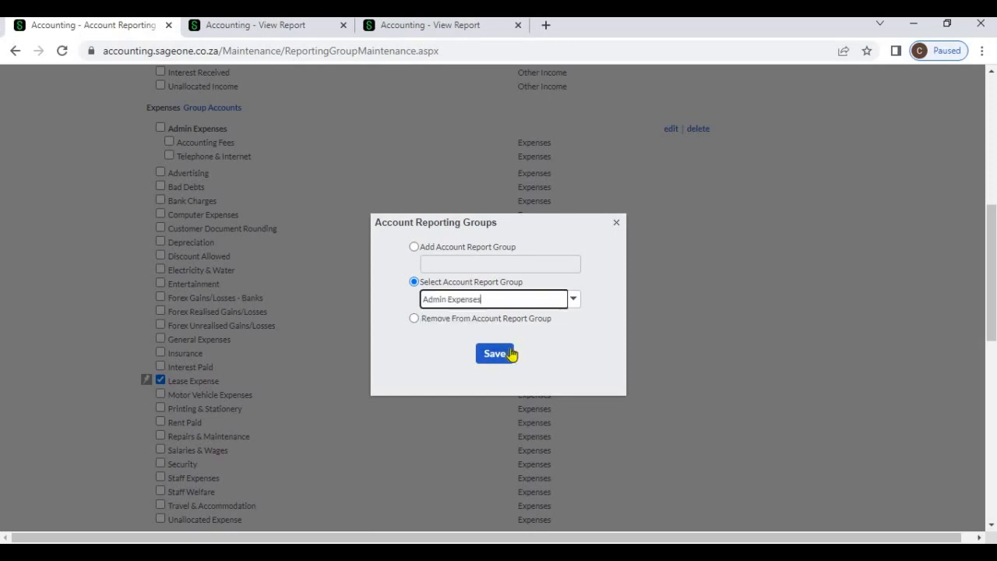
pyautogui.click(502, 356)
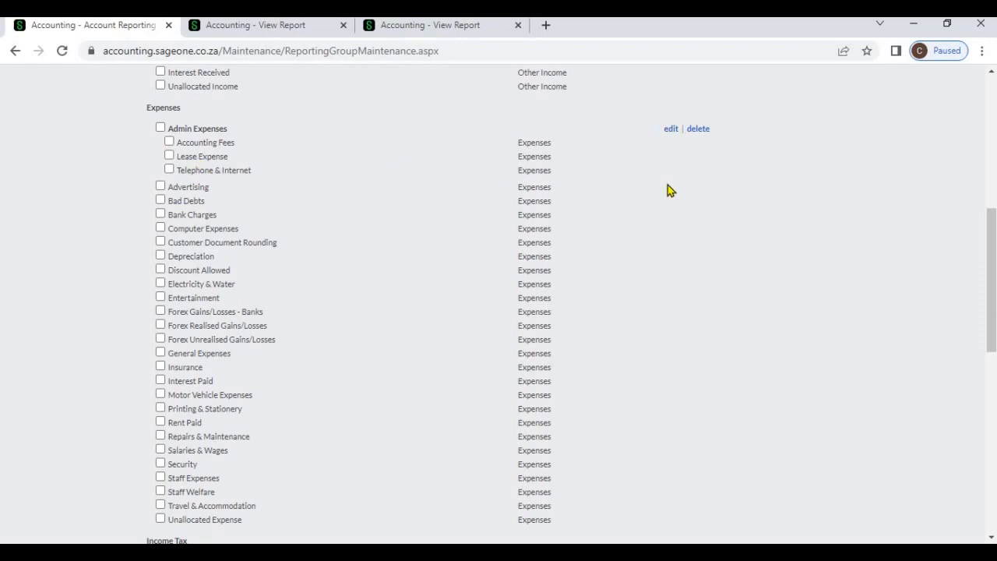
# Open and close the edit dialog of the Admin Expenses group, and save the account reporting groups.
pyautogui.click(672, 130)
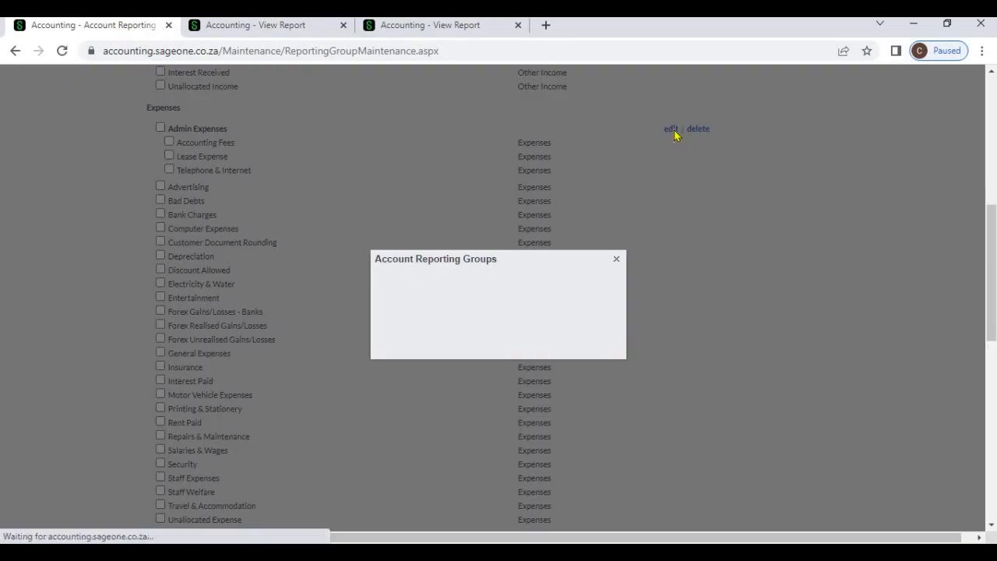
pyautogui.click(617, 261)
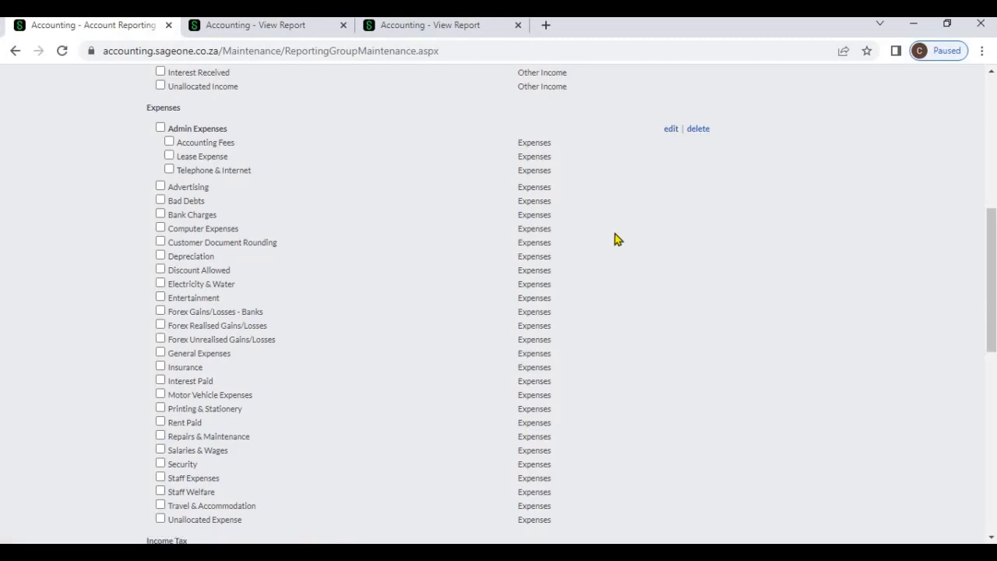
pyautogui.scroll(-8, 615, 239)
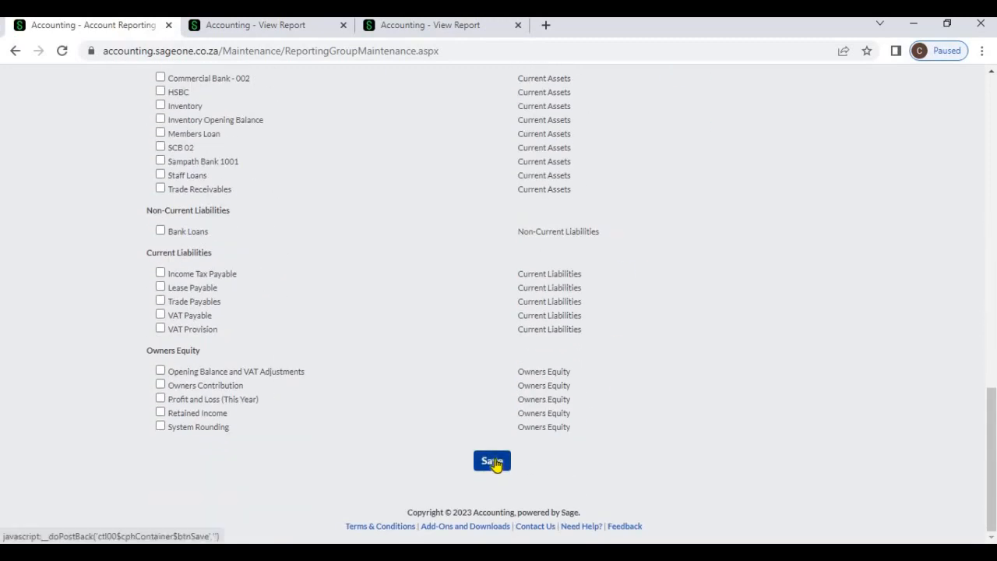
pyautogui.click(493, 463)
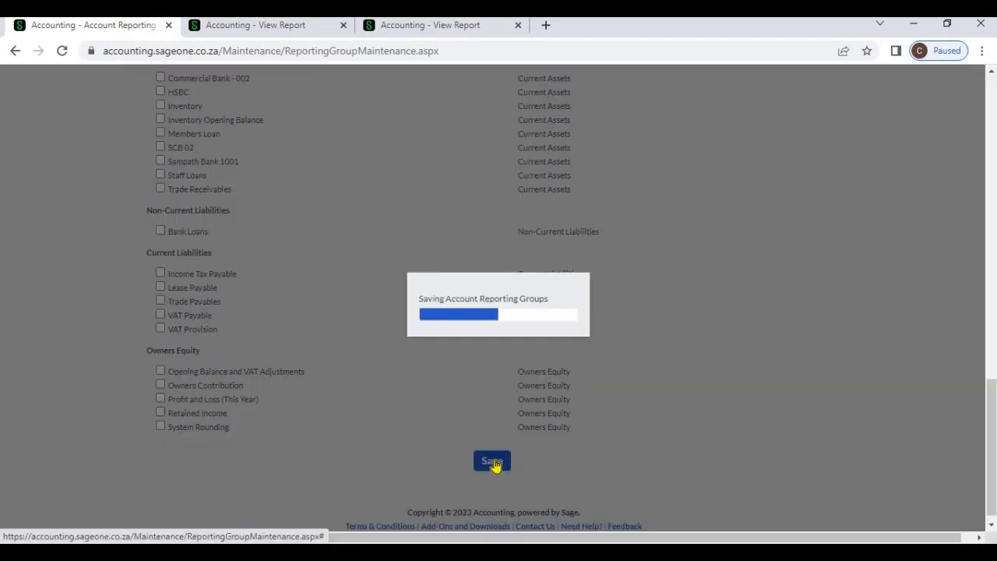
# Reload the Profit and Loss Report, refresh it with Reporting Group Detail enabled, and check the accounts listed under Admin Expenses.
pyautogui.click(243, 28)
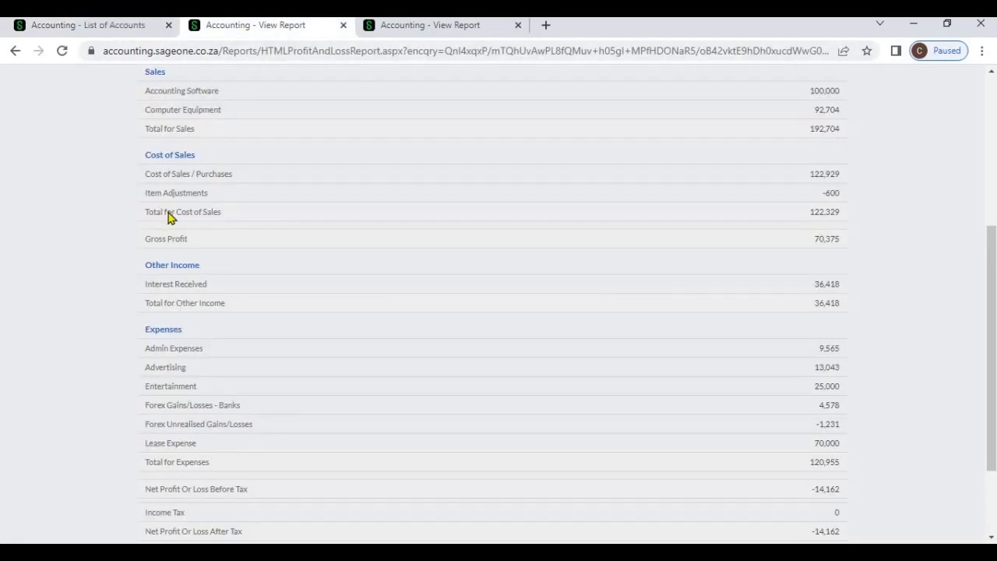
pyautogui.click(59, 56)
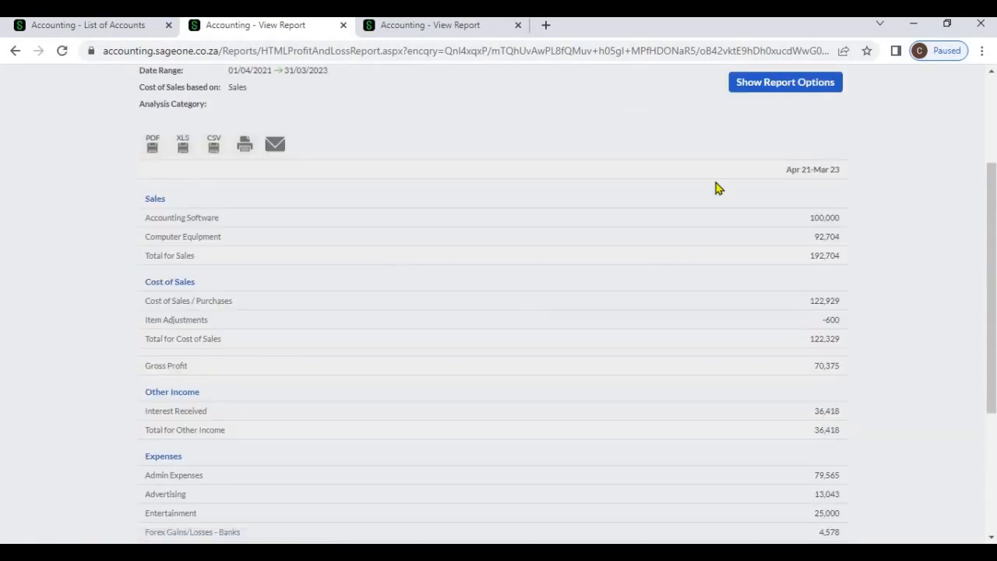
pyautogui.click(752, 88)
pyautogui.click(529, 209)
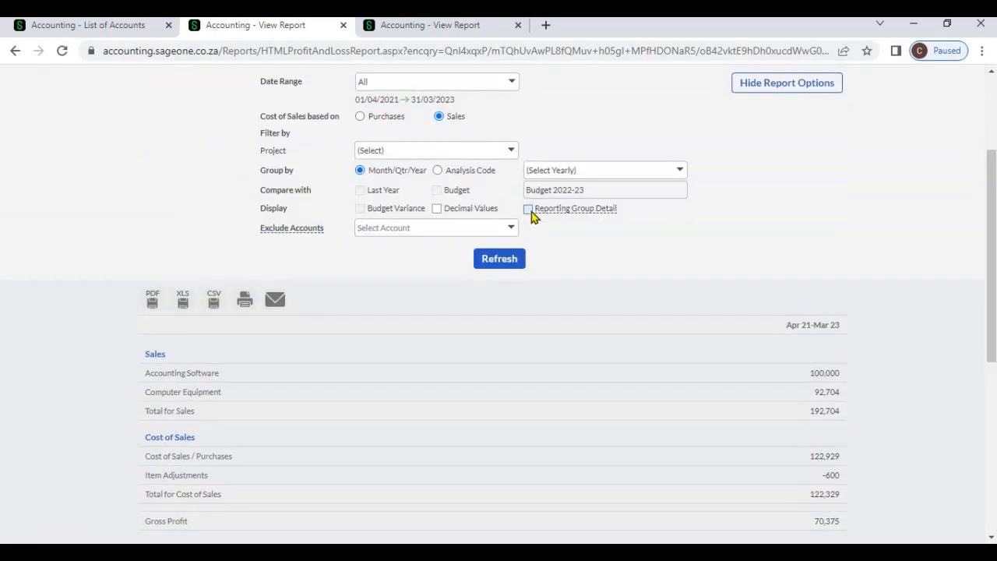
pyautogui.click(516, 263)
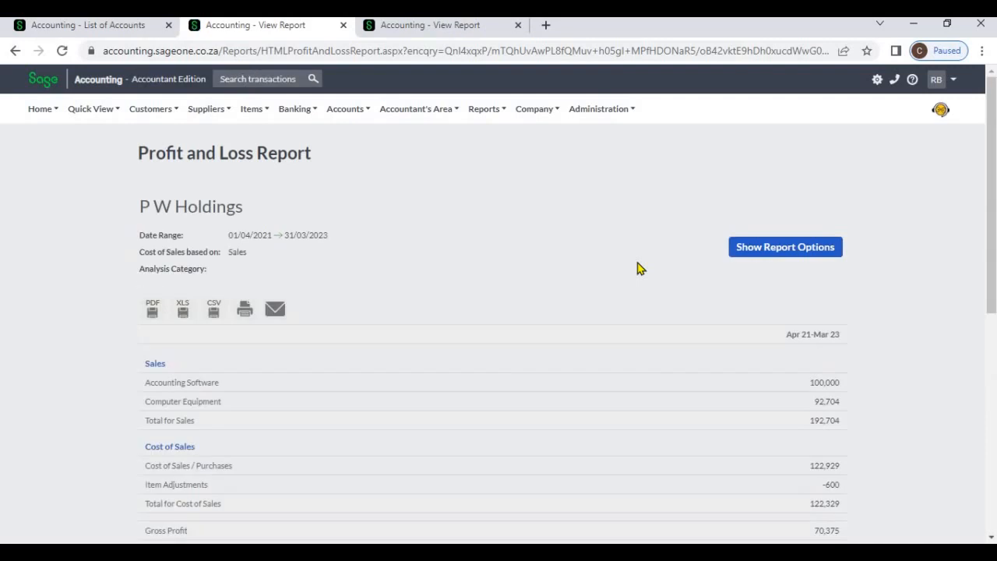
pyautogui.scroll(-5, 636, 267)
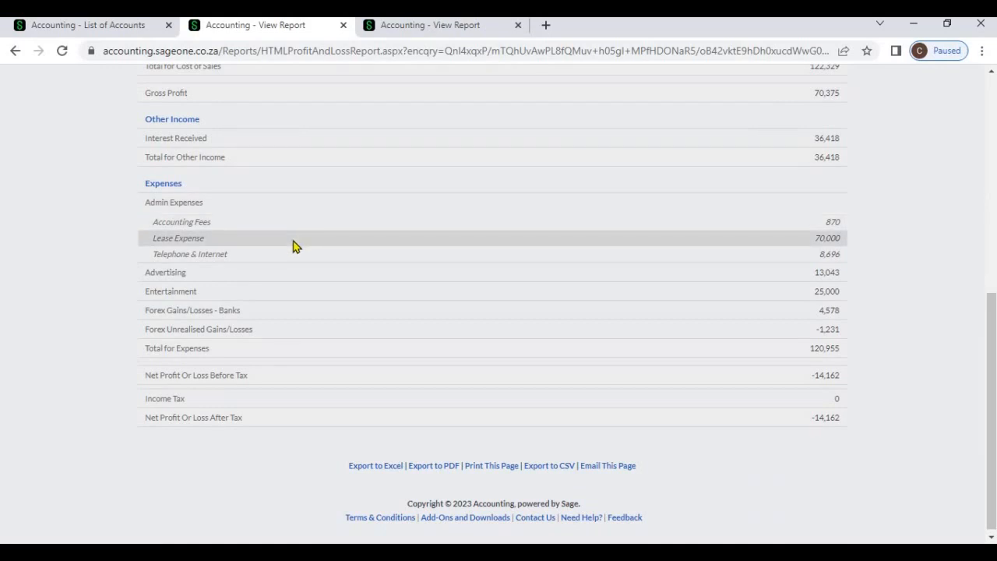
pyautogui.scroll(3, 294, 246)
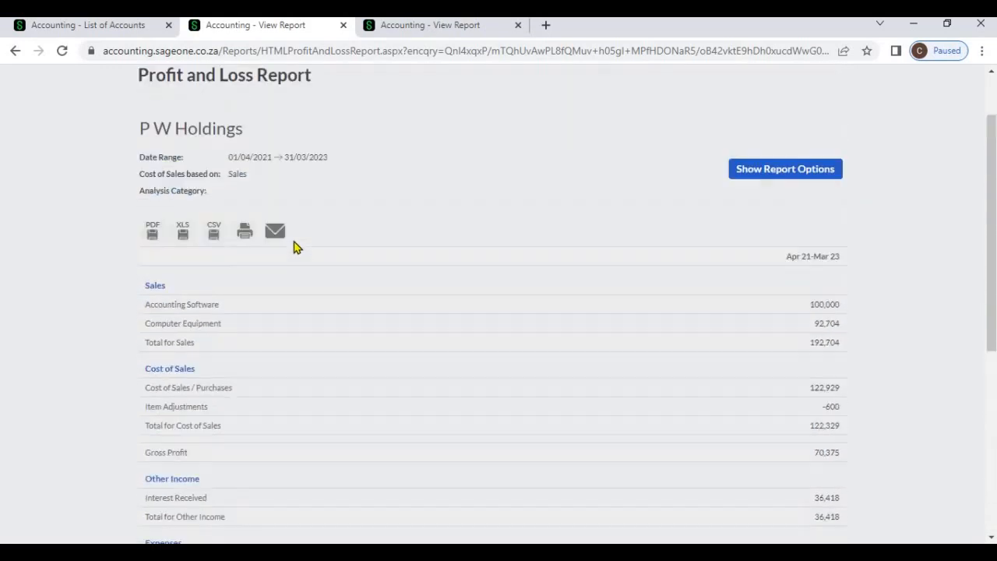
pyautogui.scroll(3, 294, 247)
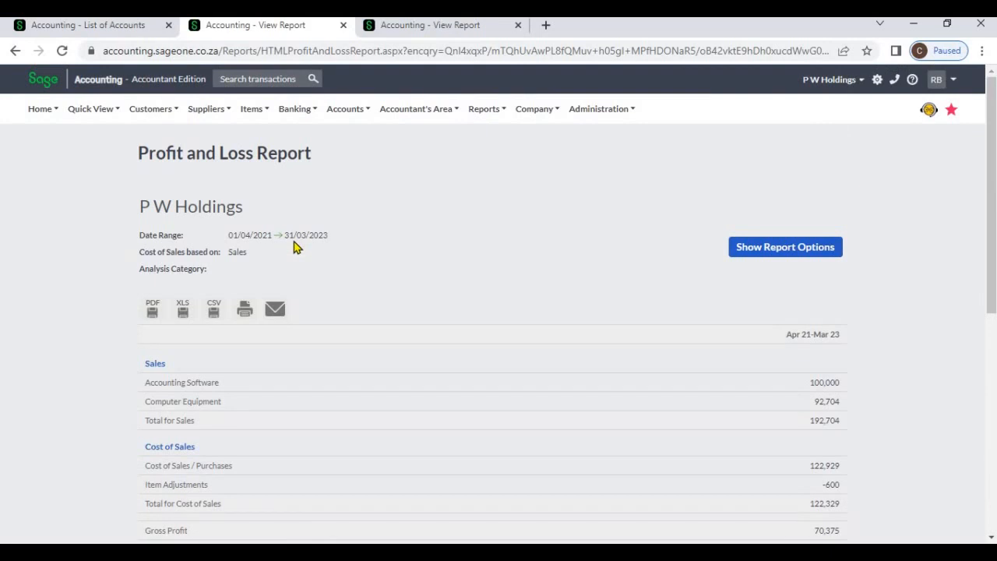